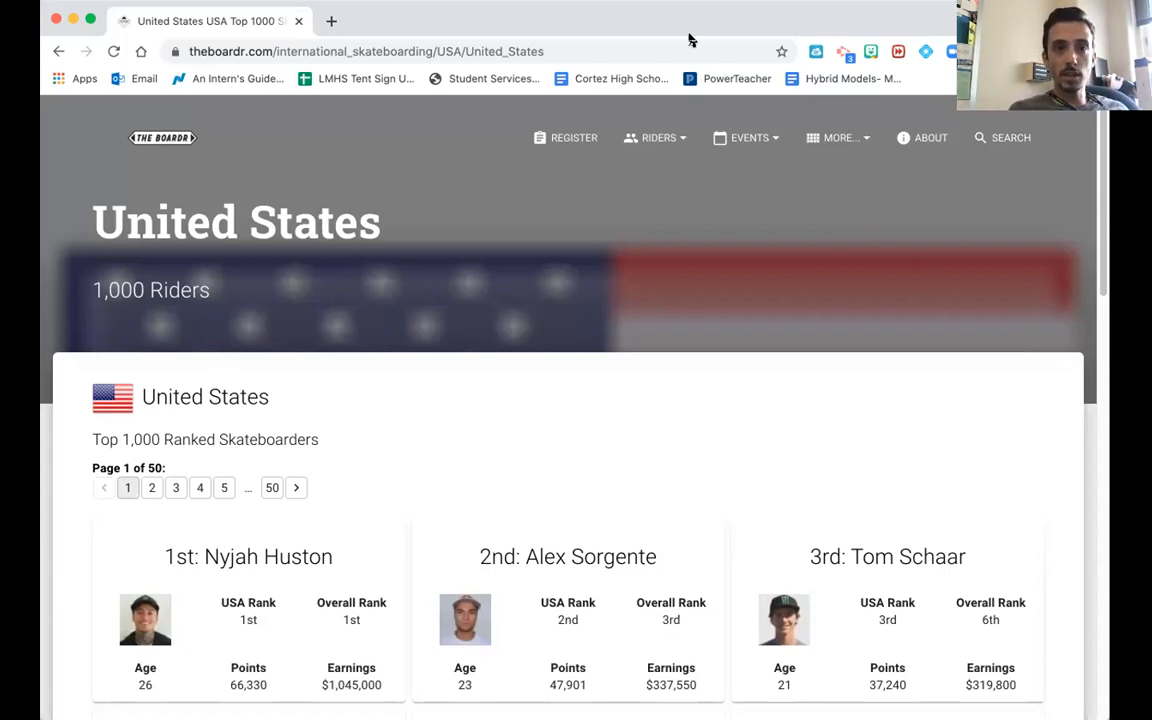
Look over the upcoming events and blog posts on The Boardr home page, returning to the United States ranking page
left_click(140, 137)
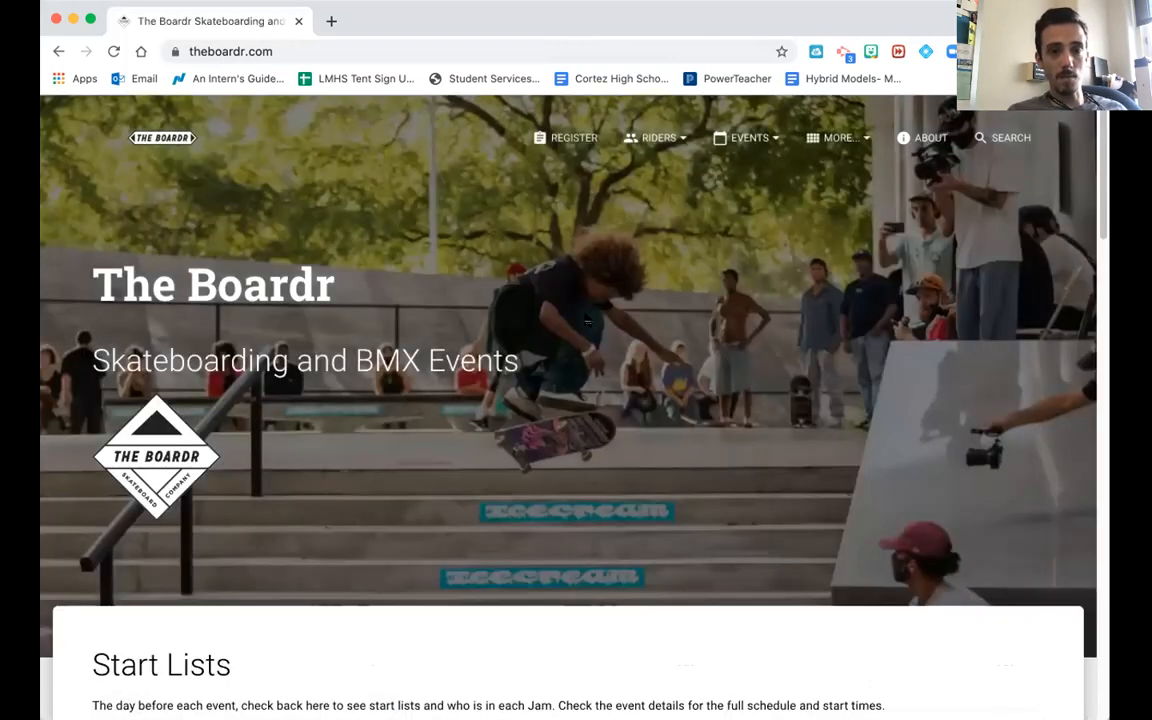
scroll(587, 321, "down", 5)
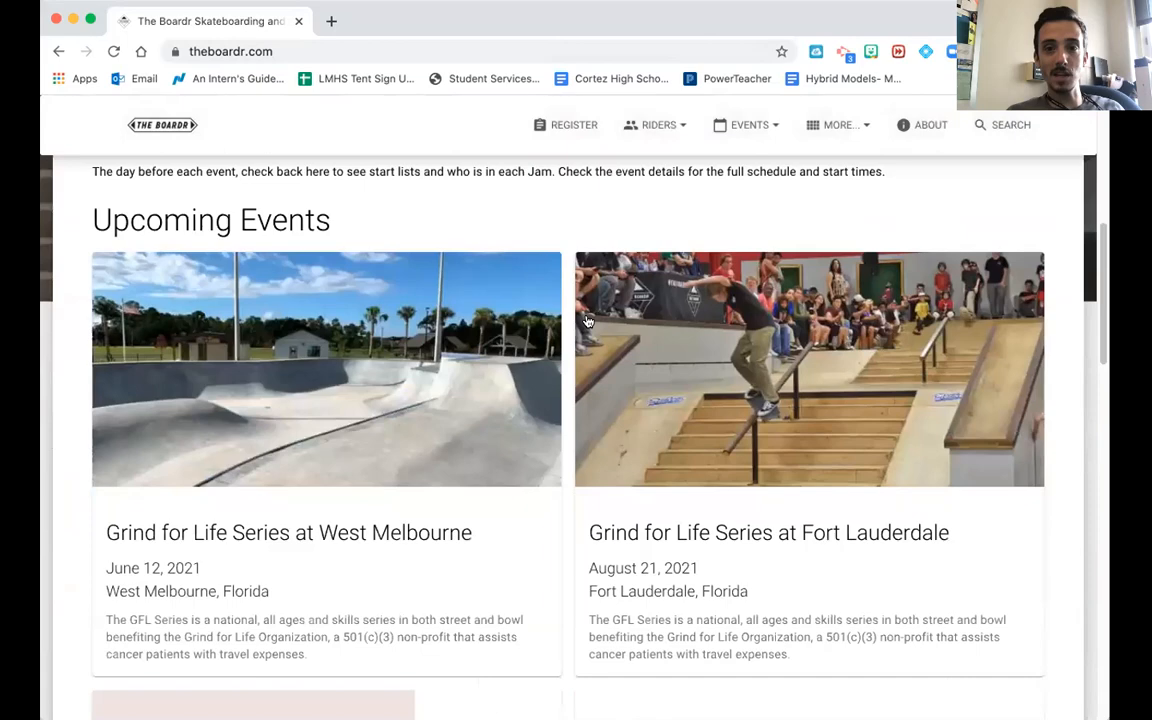
scroll(587, 320, "down", 7)
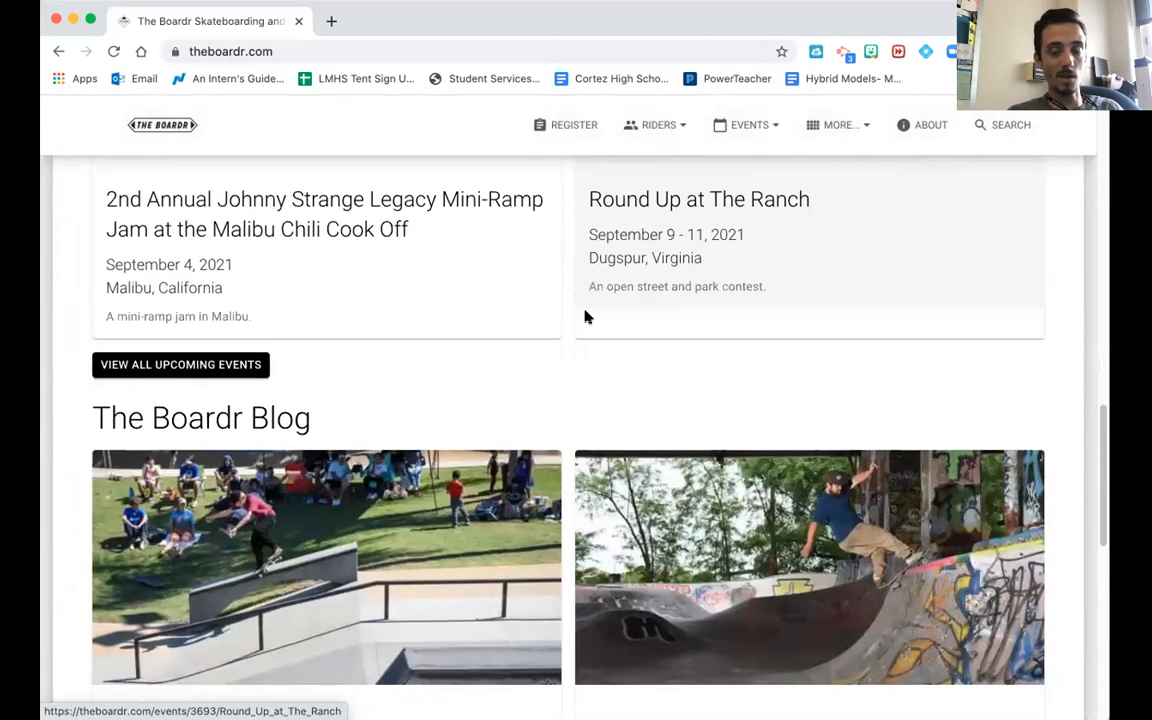
scroll(587, 318, "down", 3)
scroll(587, 318, "up", 1)
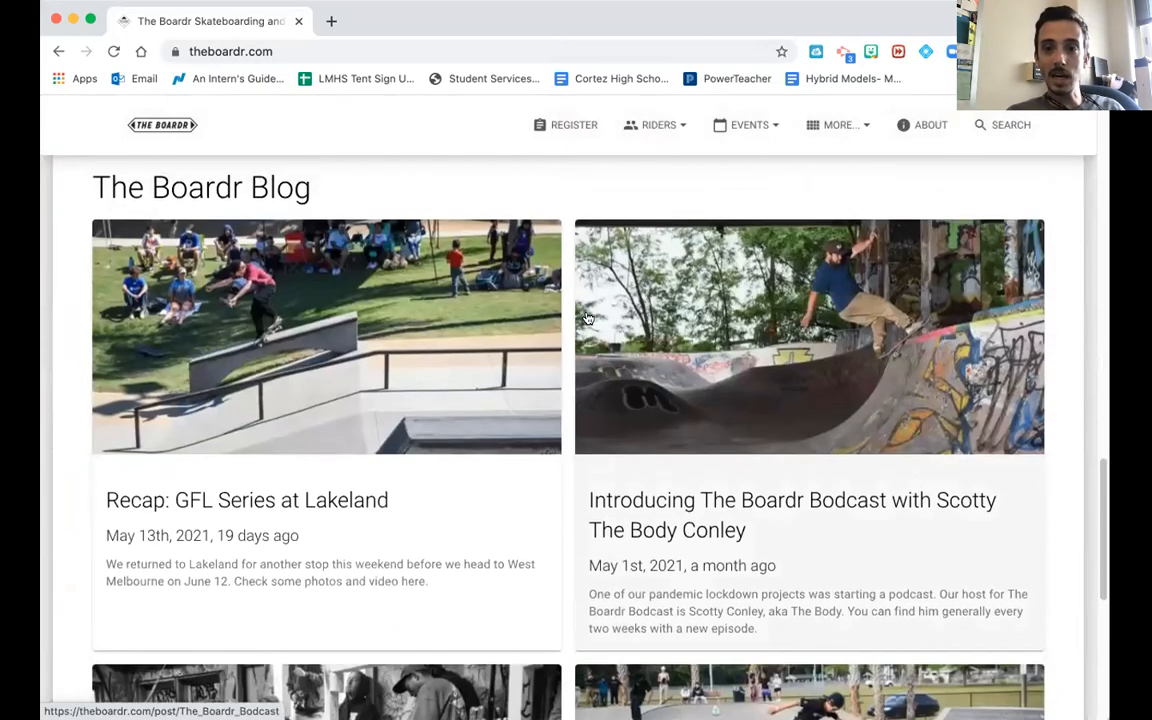
scroll(587, 318, "down", 1)
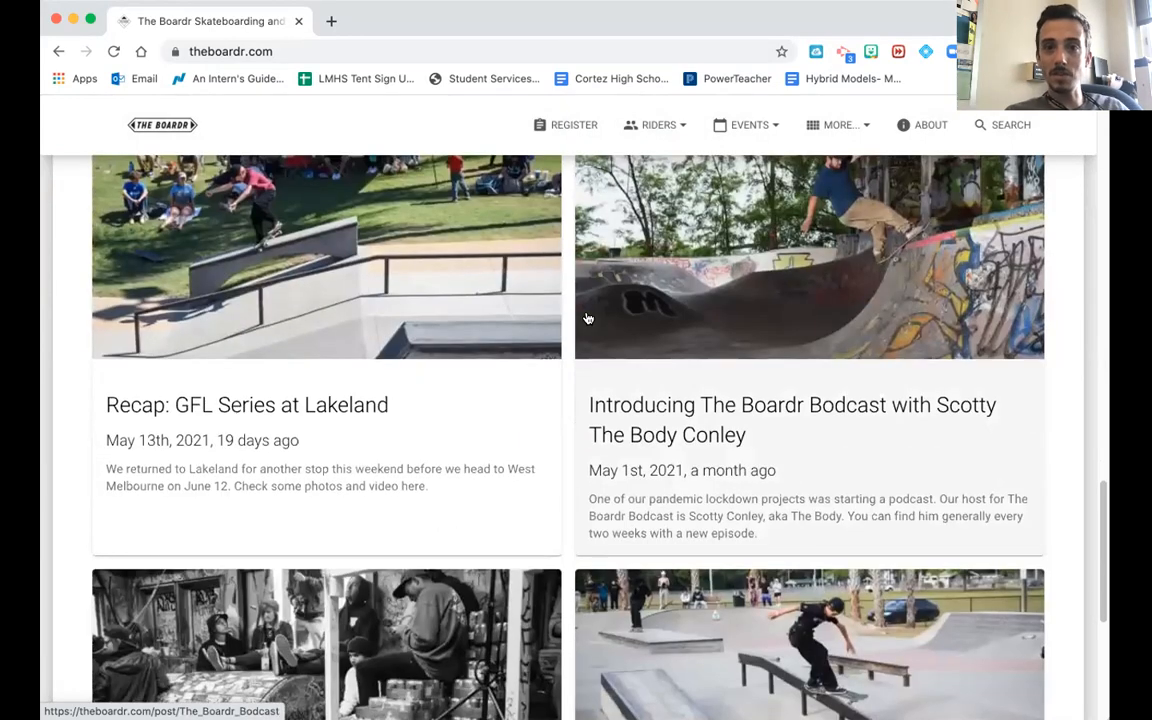
scroll(587, 318, "up", 2)
scroll(587, 318, "down", 6)
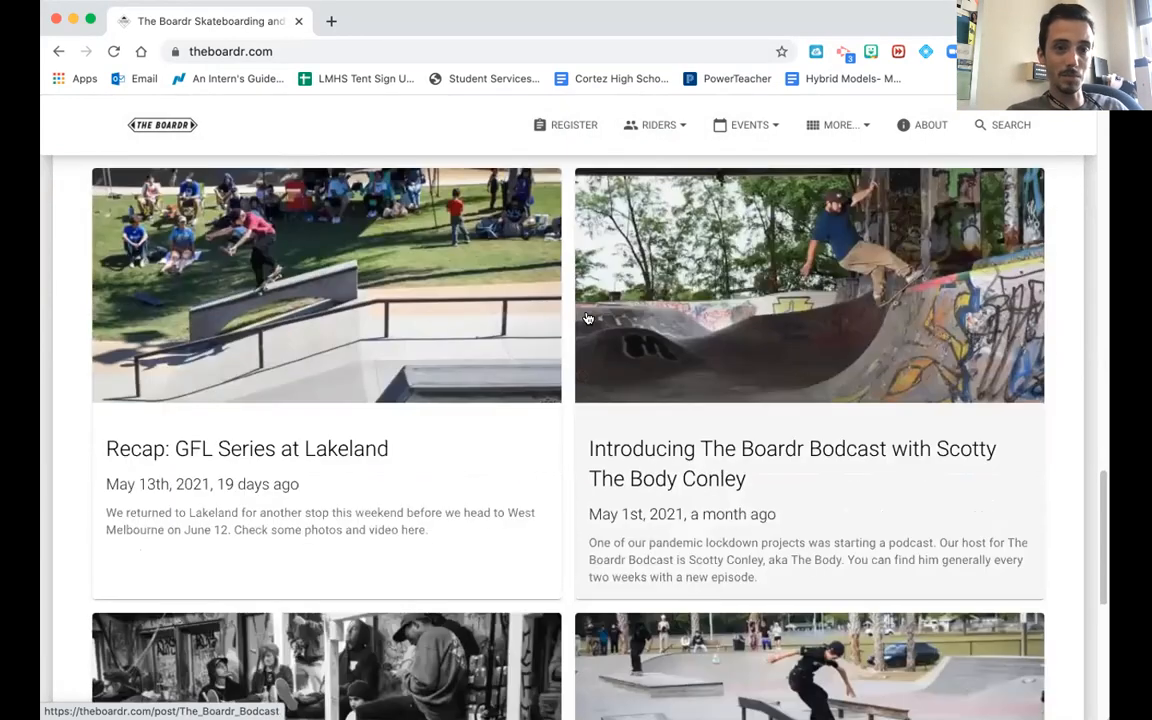
scroll(587, 318, "up", 15)
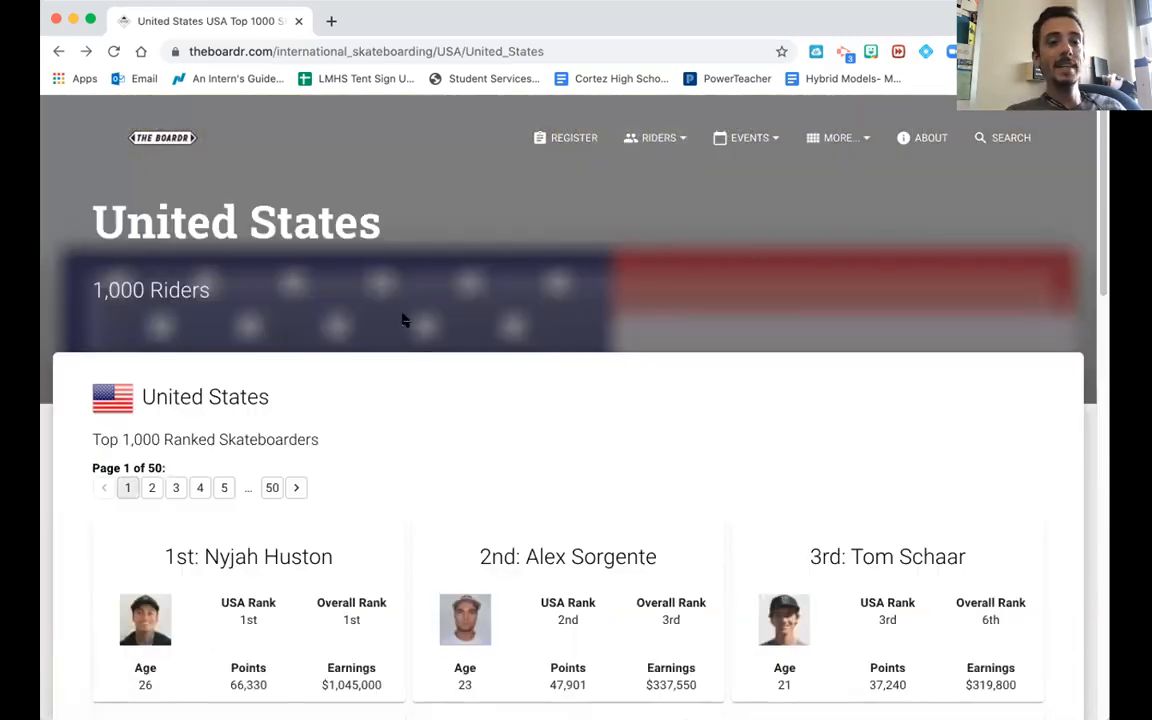
Copy the first-ranked skateboarder's age, 26, from the ranking page into cell A1 of the Test Histogram sheet in Google Sheets
scroll(175, 417, "down", 1)
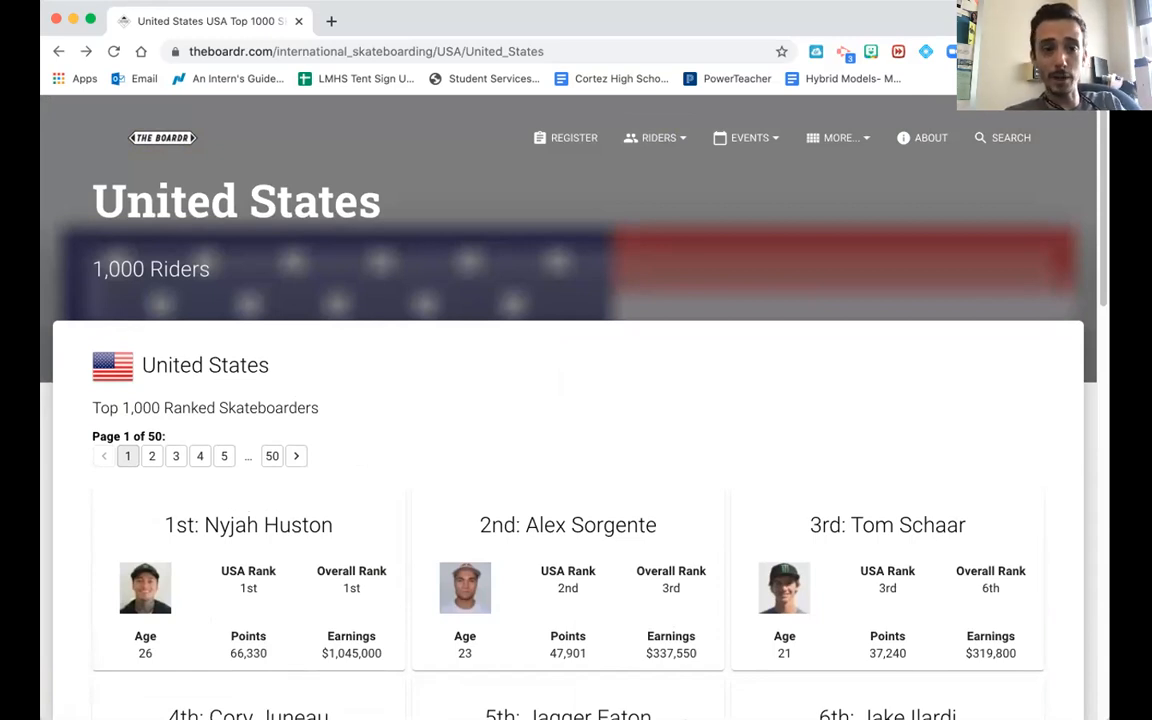
scroll(900, 443, "down", 1)
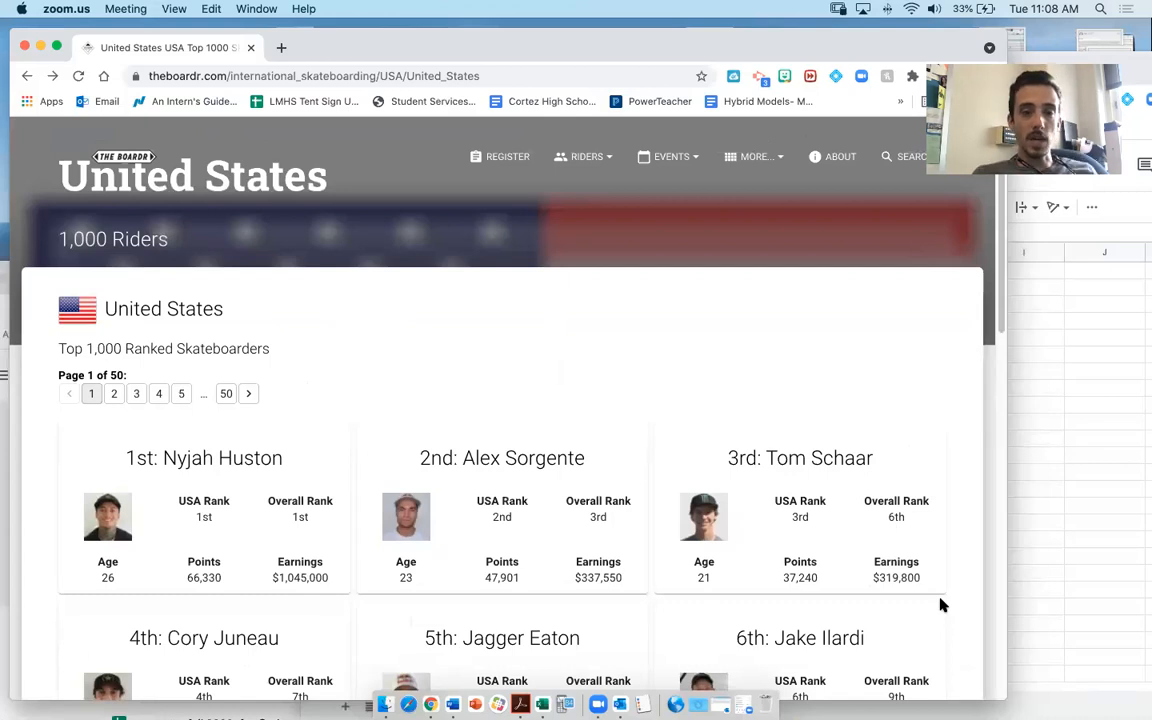
left_click_drag(116, 578, 97, 579)
key("super+c")
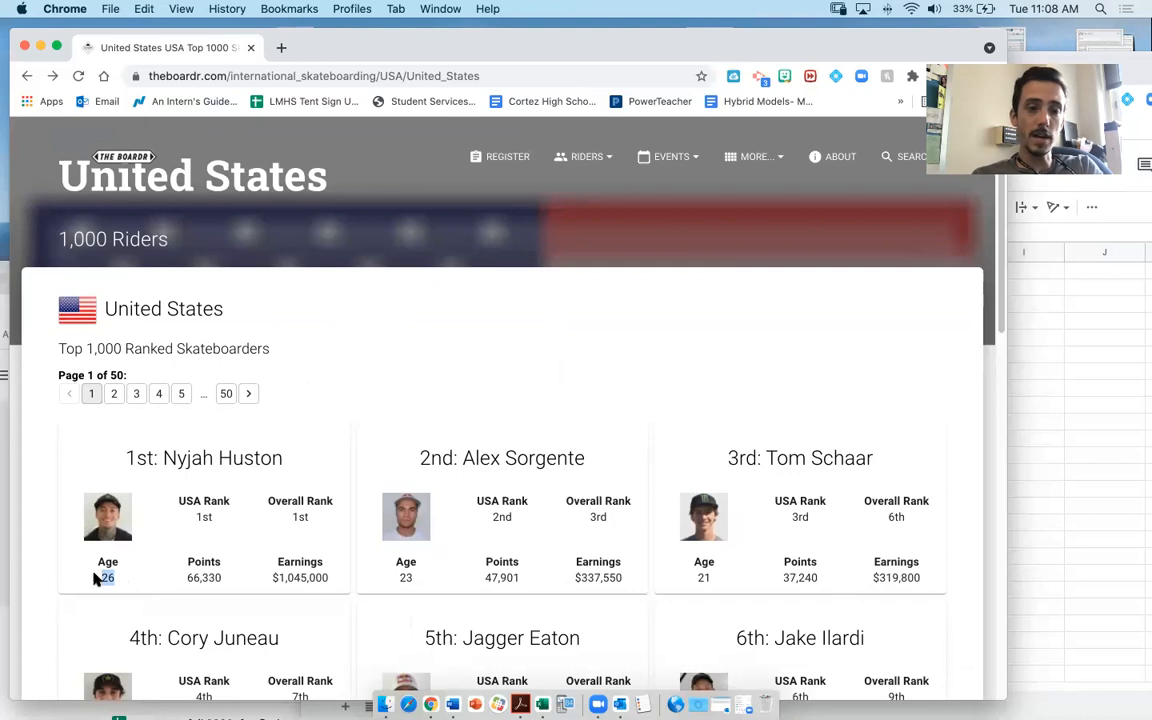
left_click(1077, 455)
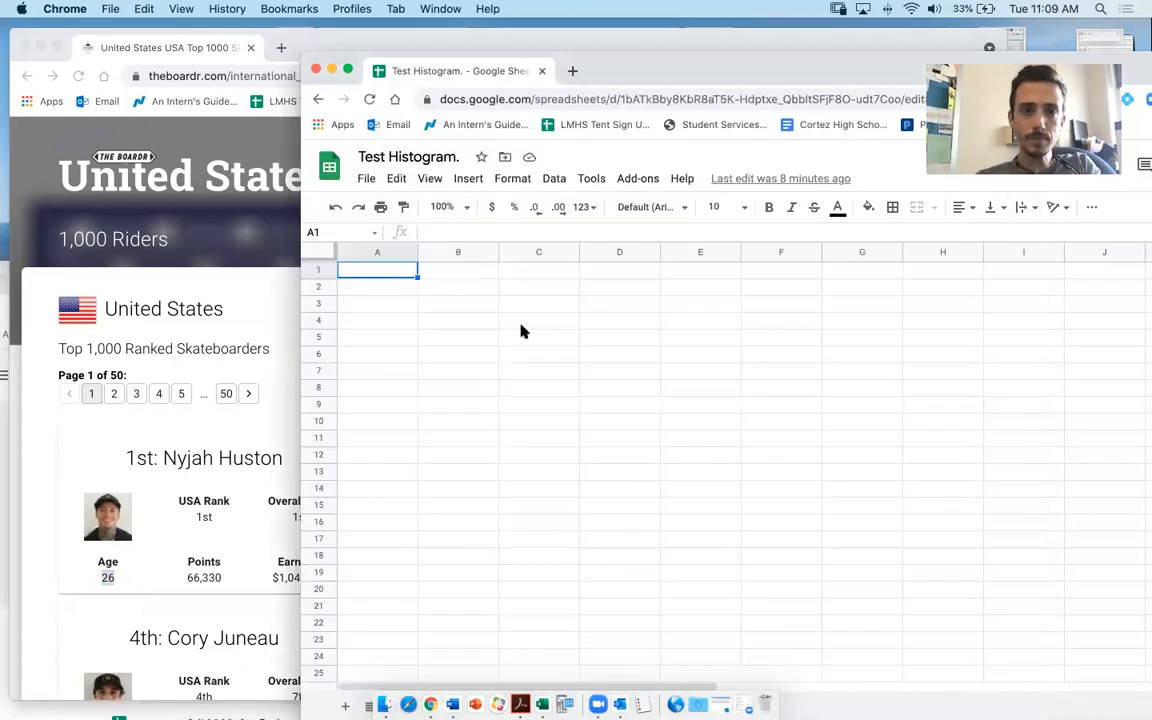
left_click_drag(726, 64, 792, 64)
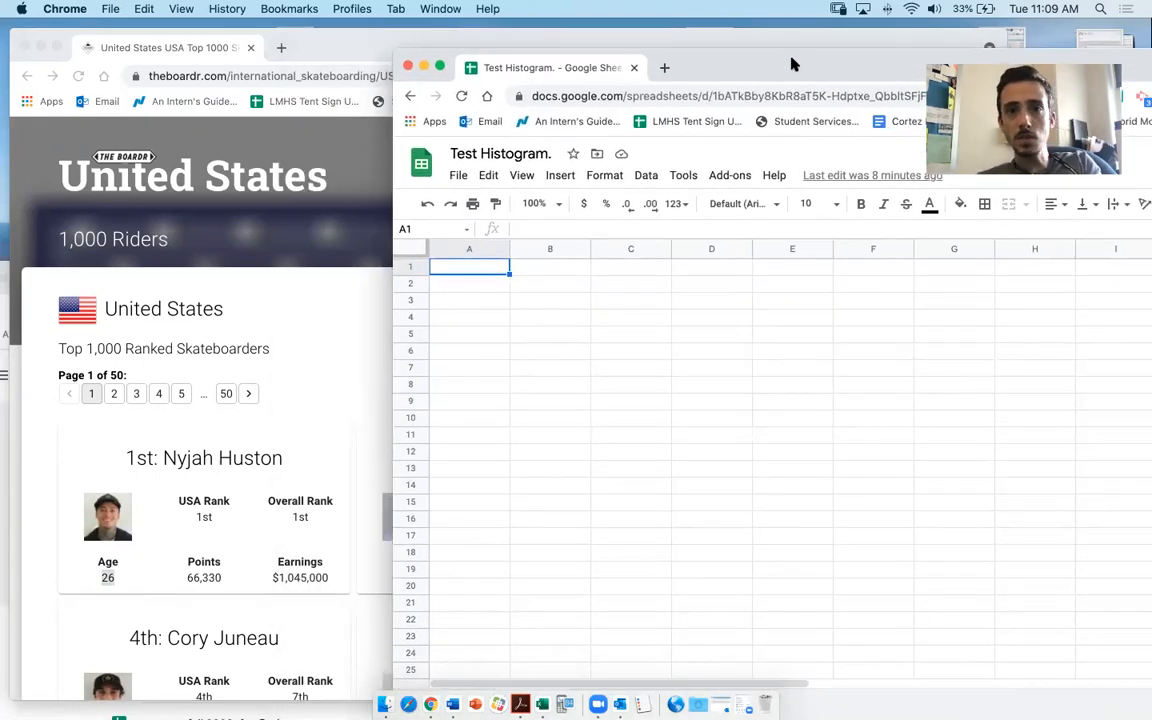
key("super+v")
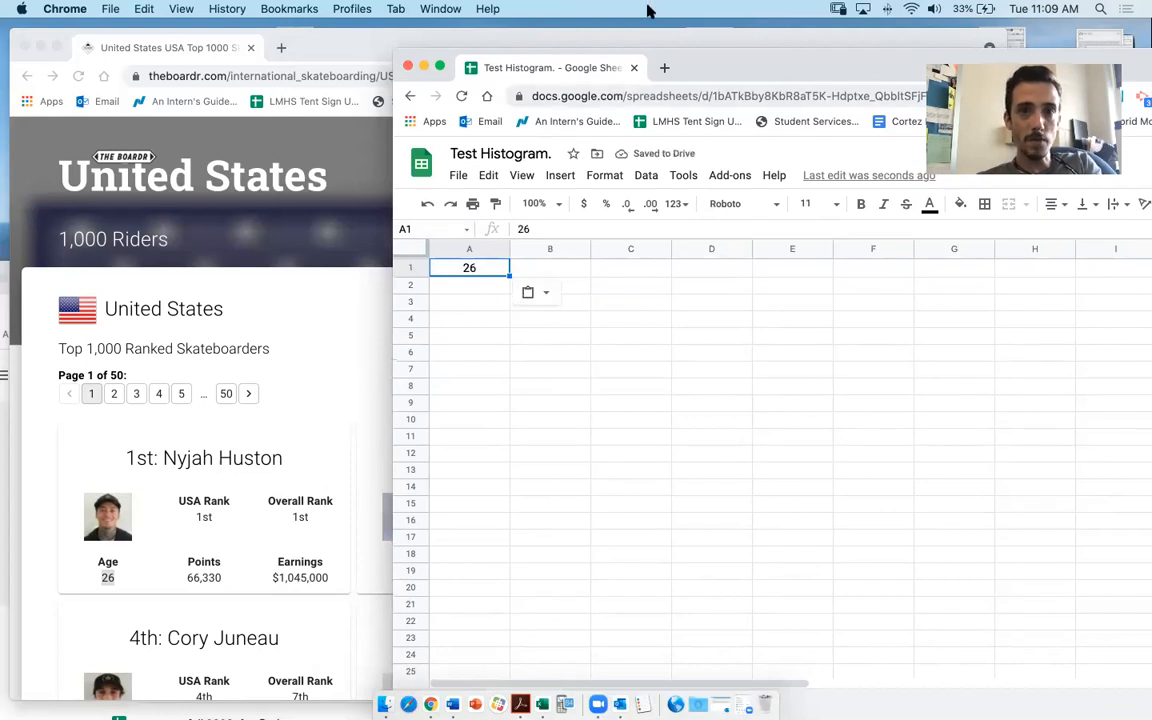
Arrange the ranking page and spreadsheet windows side by side so the rider ages and column A can be seen together
left_click_drag(636, 36, 583, 26)
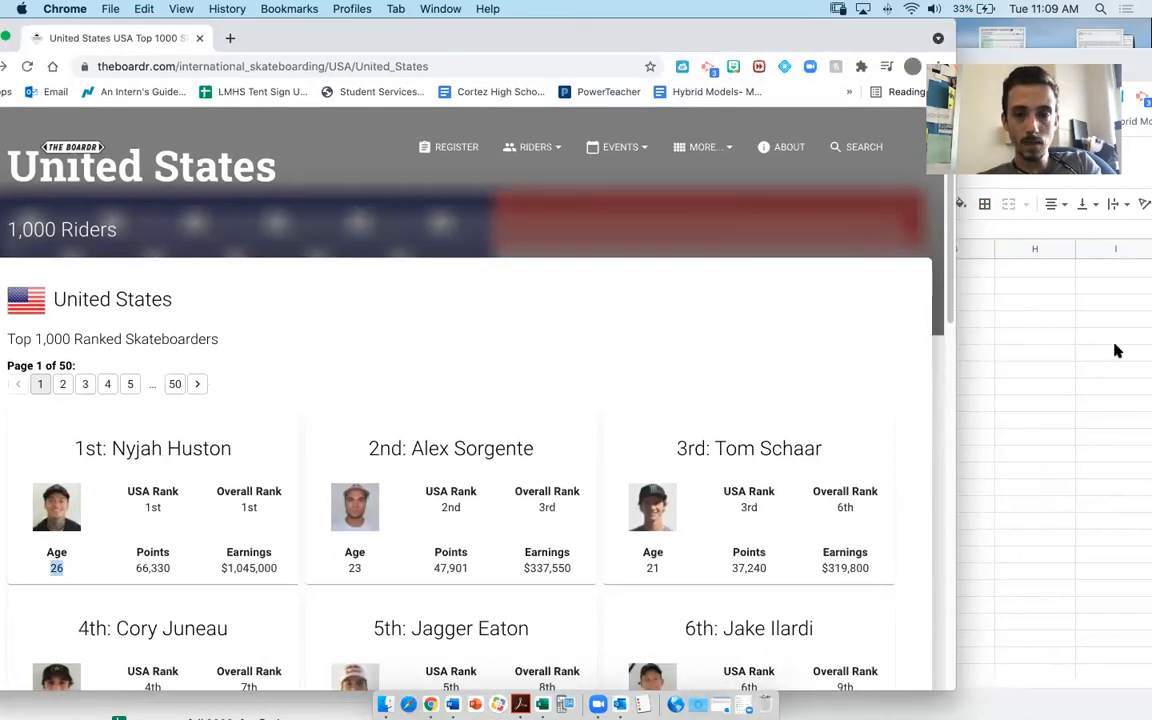
left_click(1117, 350)
left_click_drag(752, 70, 944, 81)
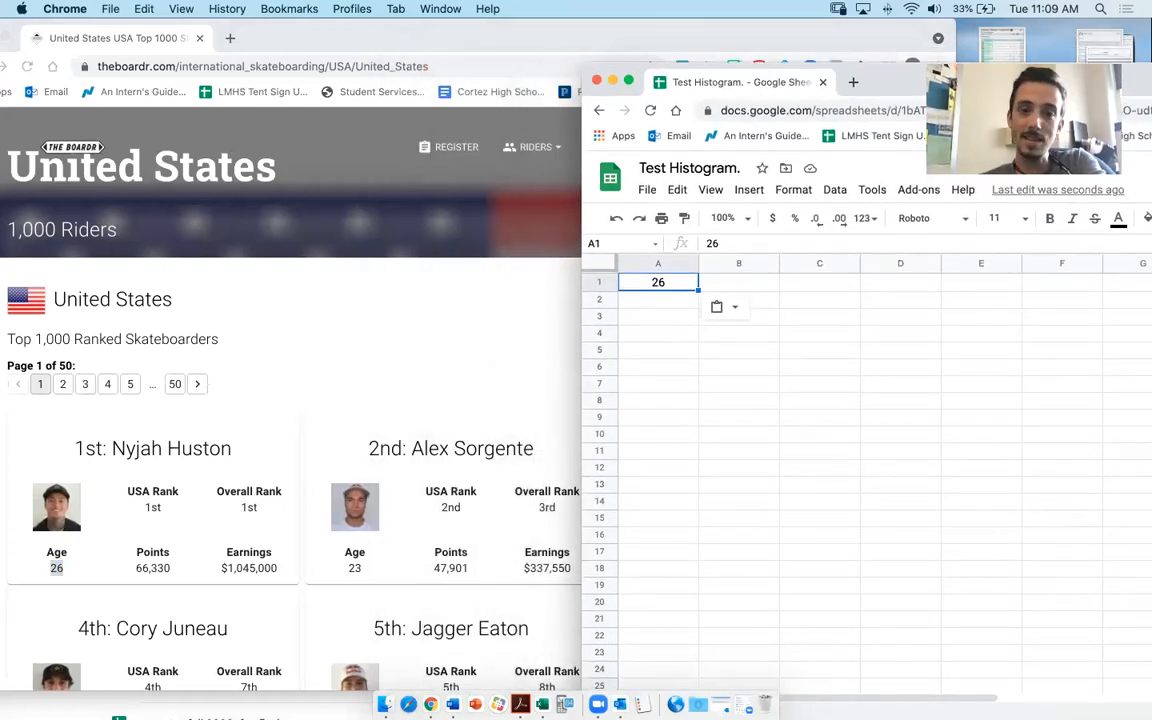
Enter the second-ranked skateboarder's age, 23, in cell A2
left_click(661, 300)
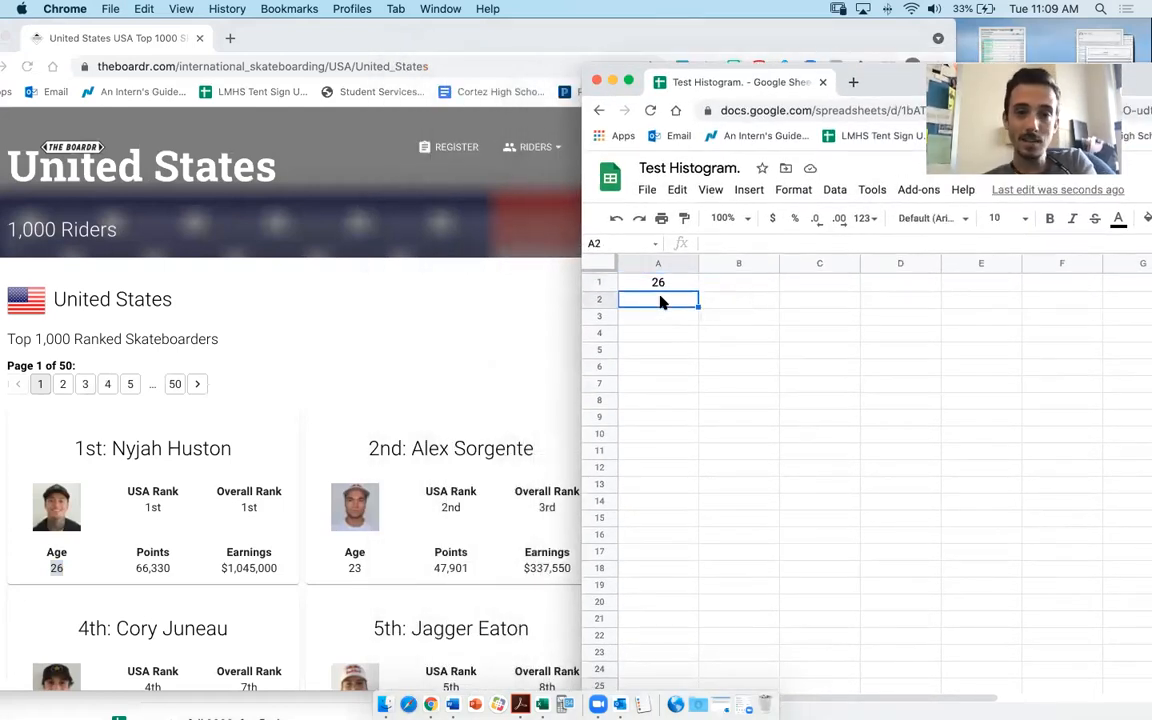
type("23")
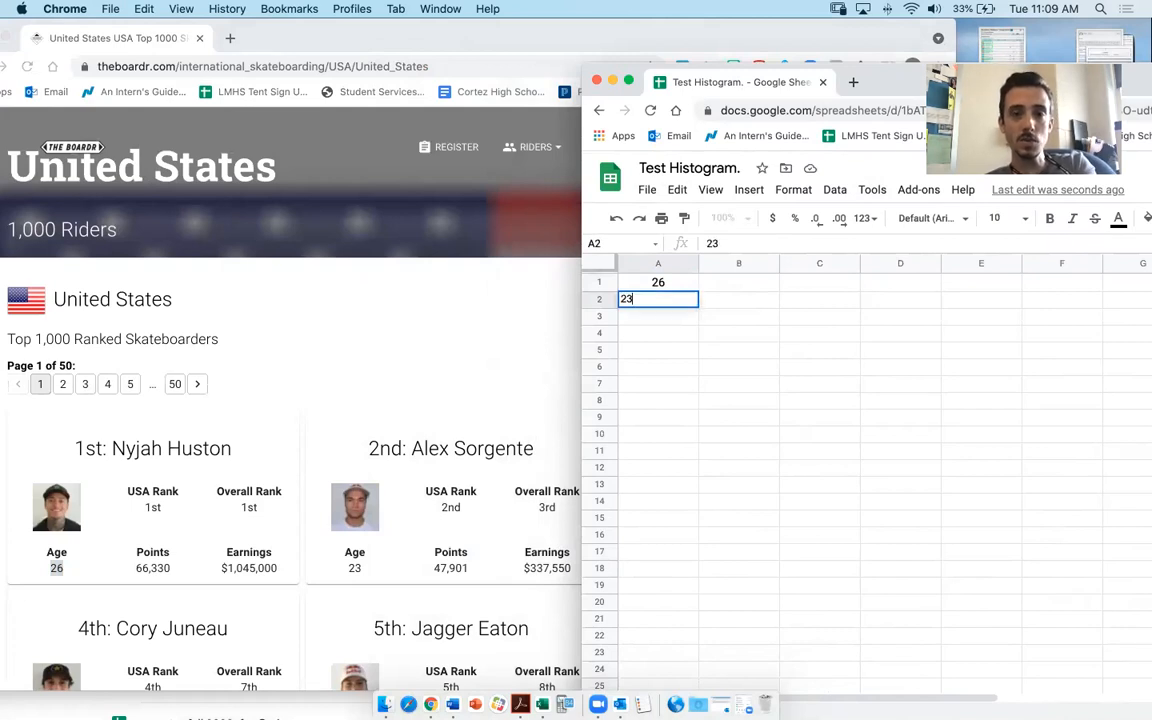
key("Return")
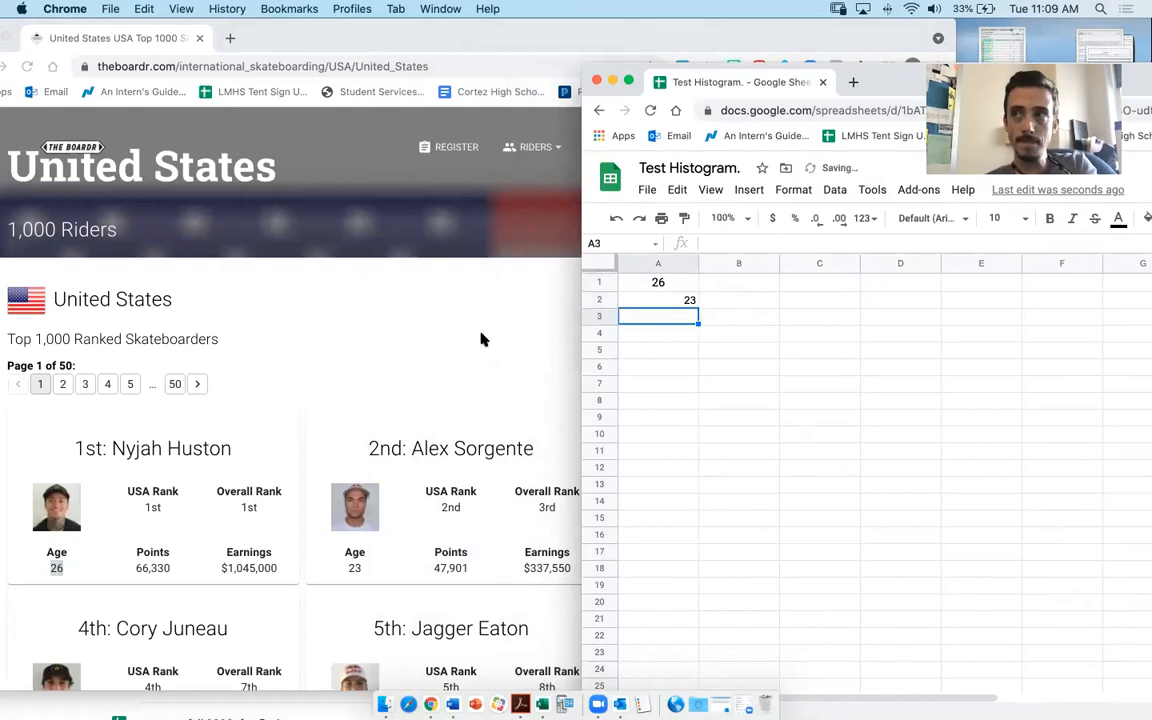
Move the two ages down one row to A2:A3 and enter the heading "Male SKateboarder age" in A1
left_click(648, 283)
left_click(655, 301, "shift")
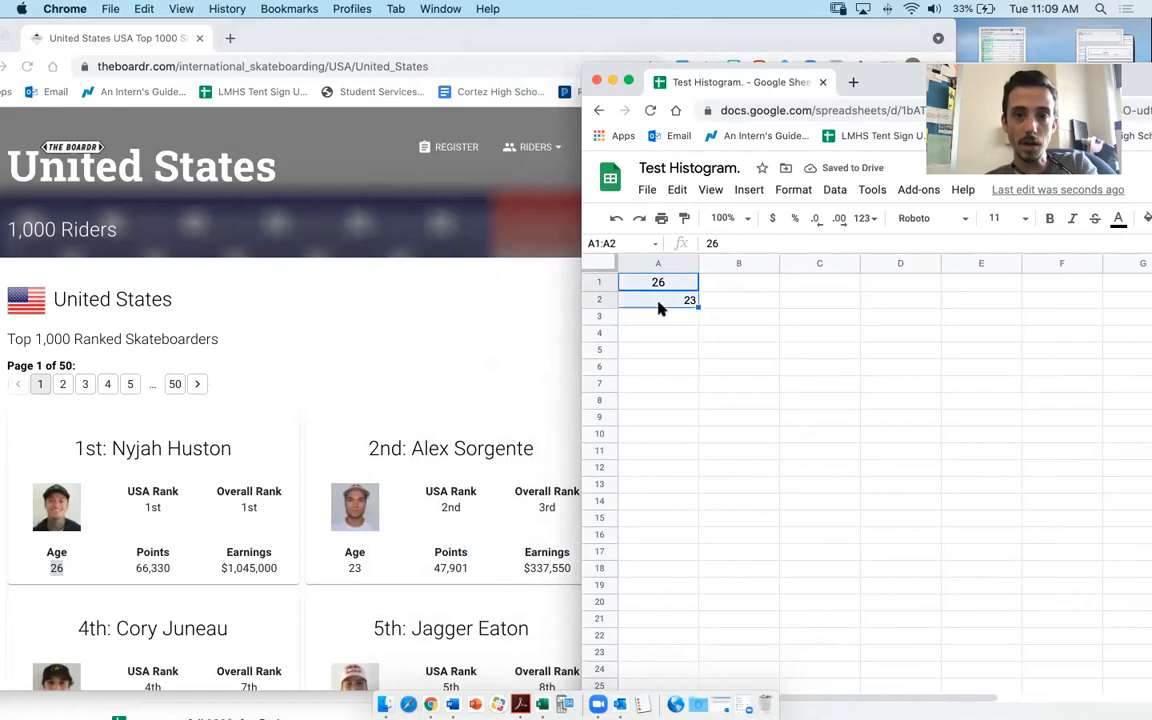
key("cmd+c")
left_click_drag(661, 308, 661, 307)
left_click(660, 283)
type("Male SKatebo")
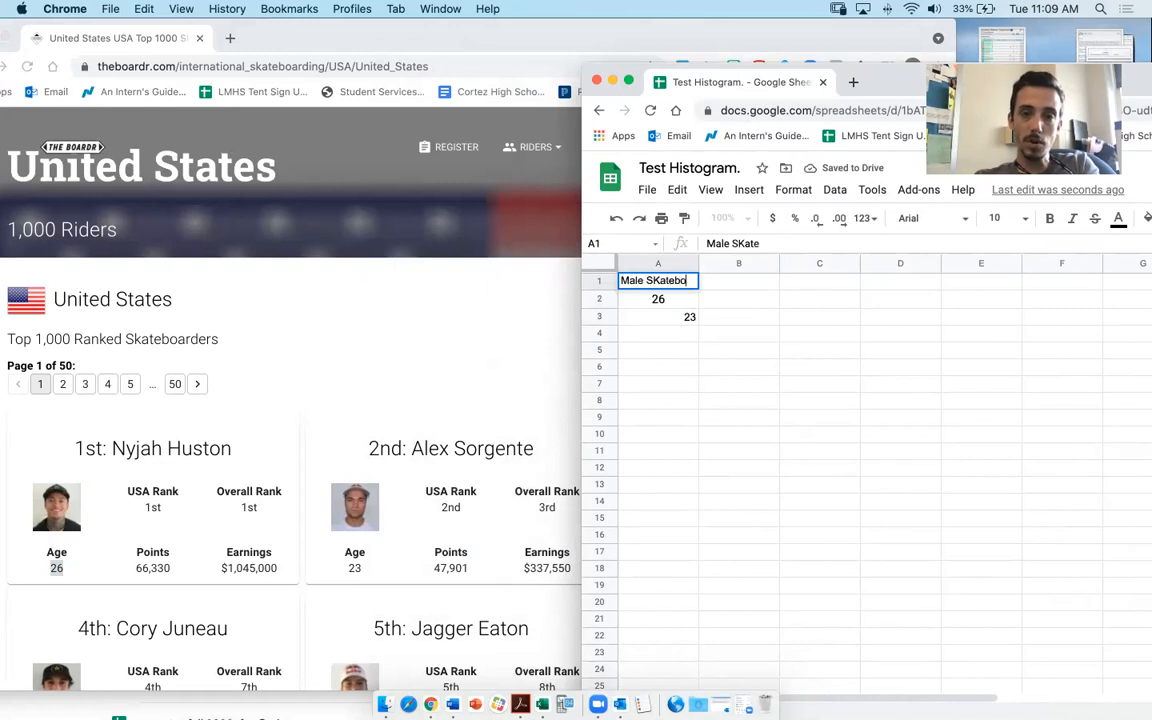
type("arder age")
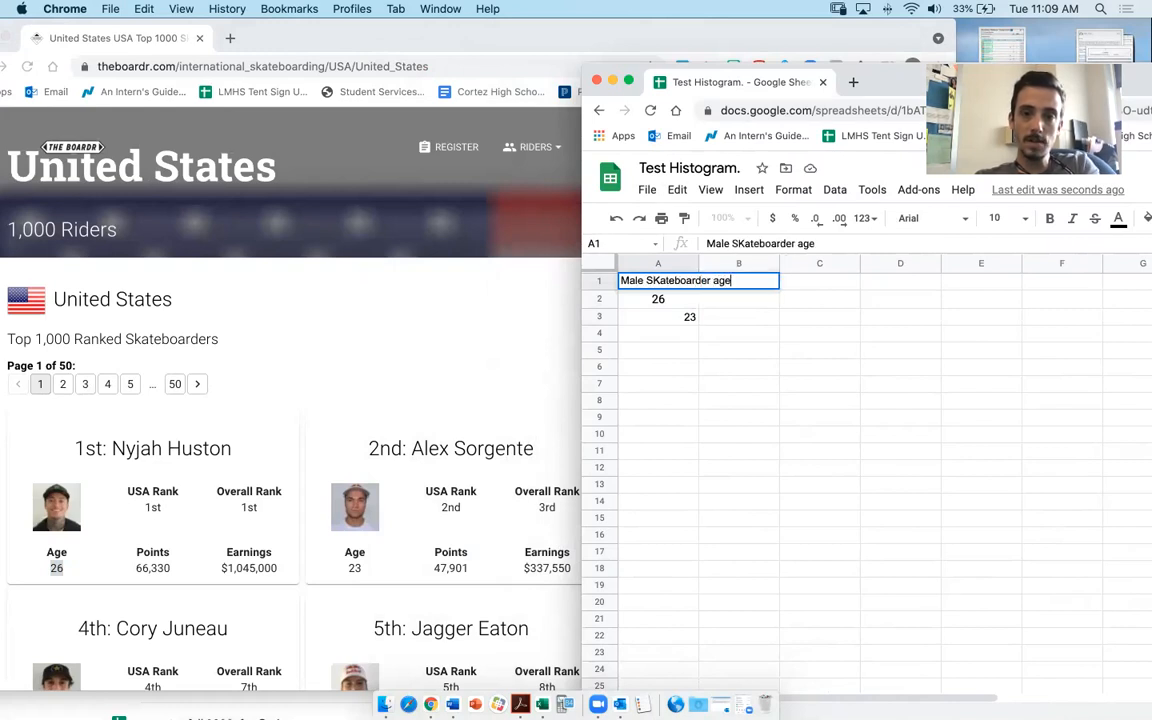
key("Return")
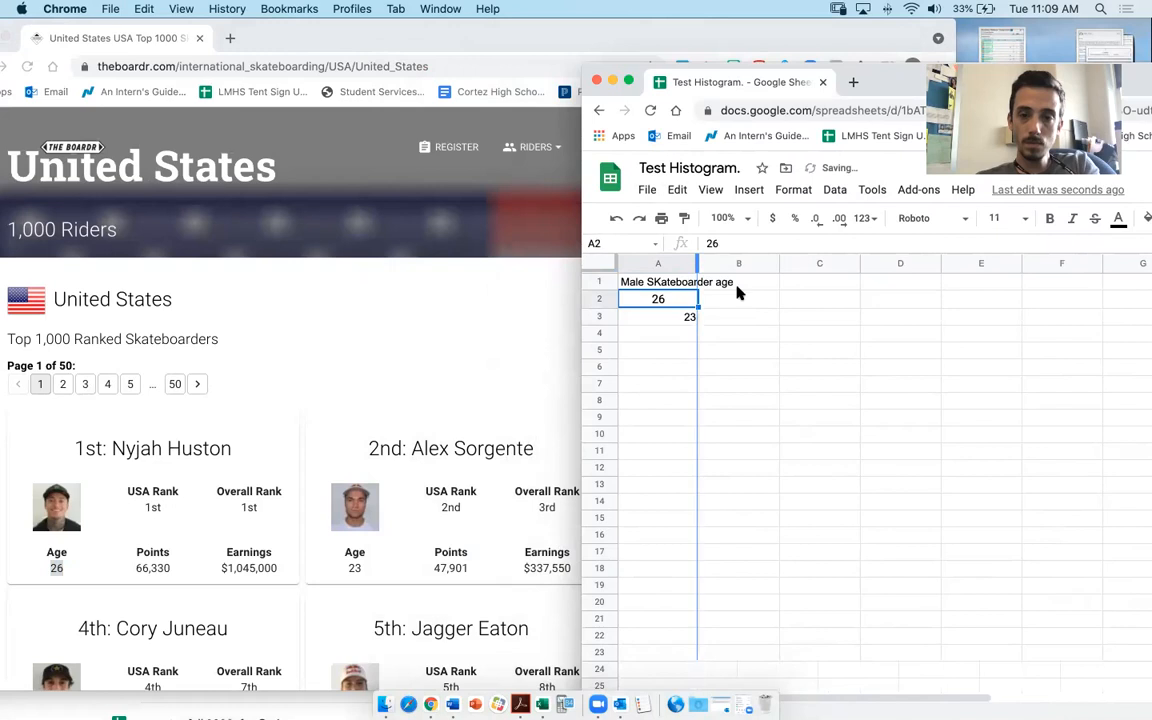
Widen column A to fit its heading and copy the heading to C1, changing it to "Female SKateboarder age"
left_click_drag(738, 291, 738, 290)
left_click(715, 281)
key("super+c")
left_click(860, 288)
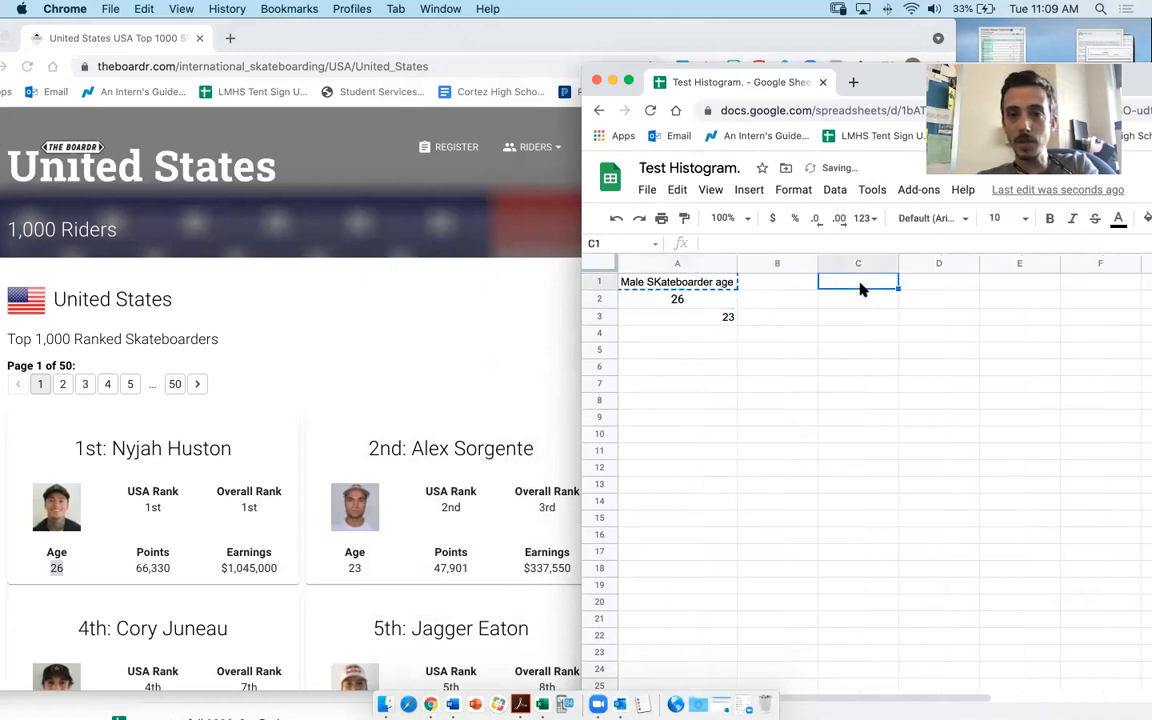
key("super+v")
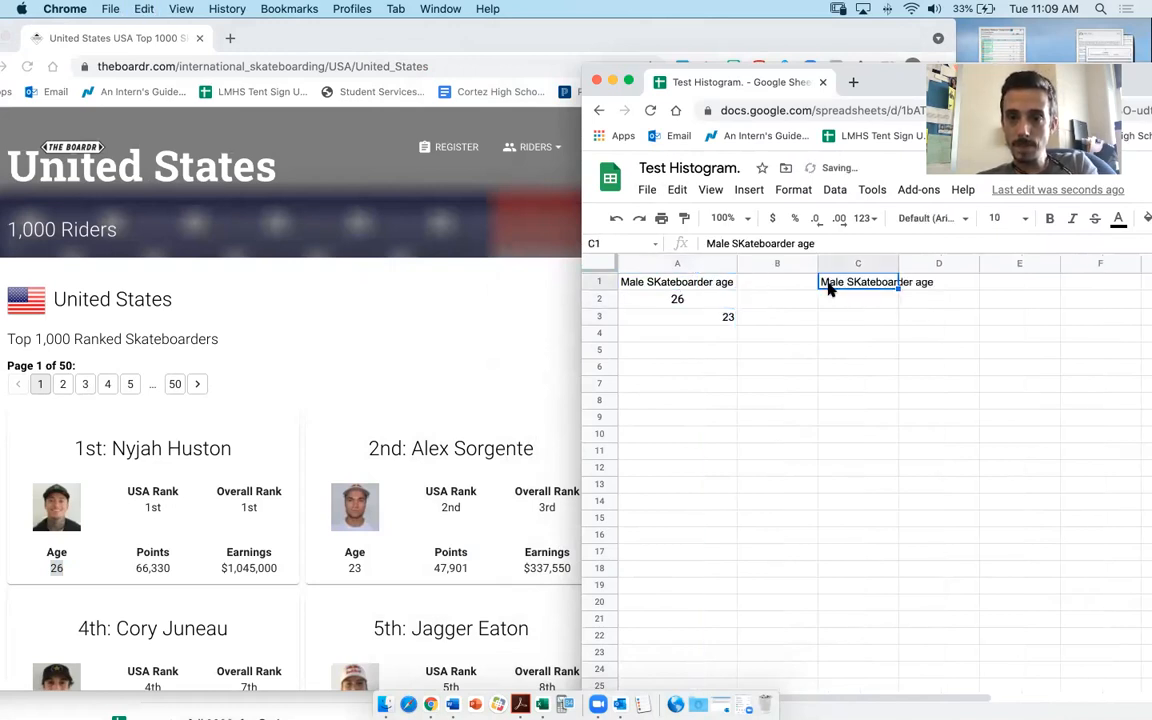
double_click(826, 283)
key("BackSpace")
type("Fem")
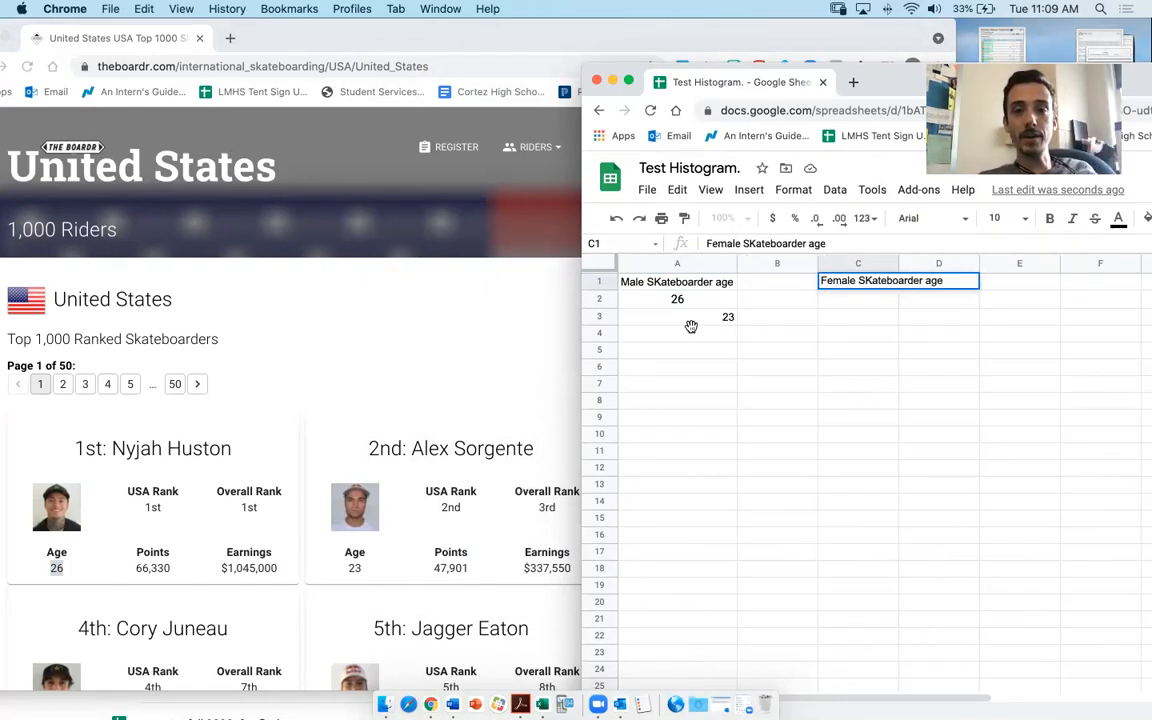
left_click(690, 332)
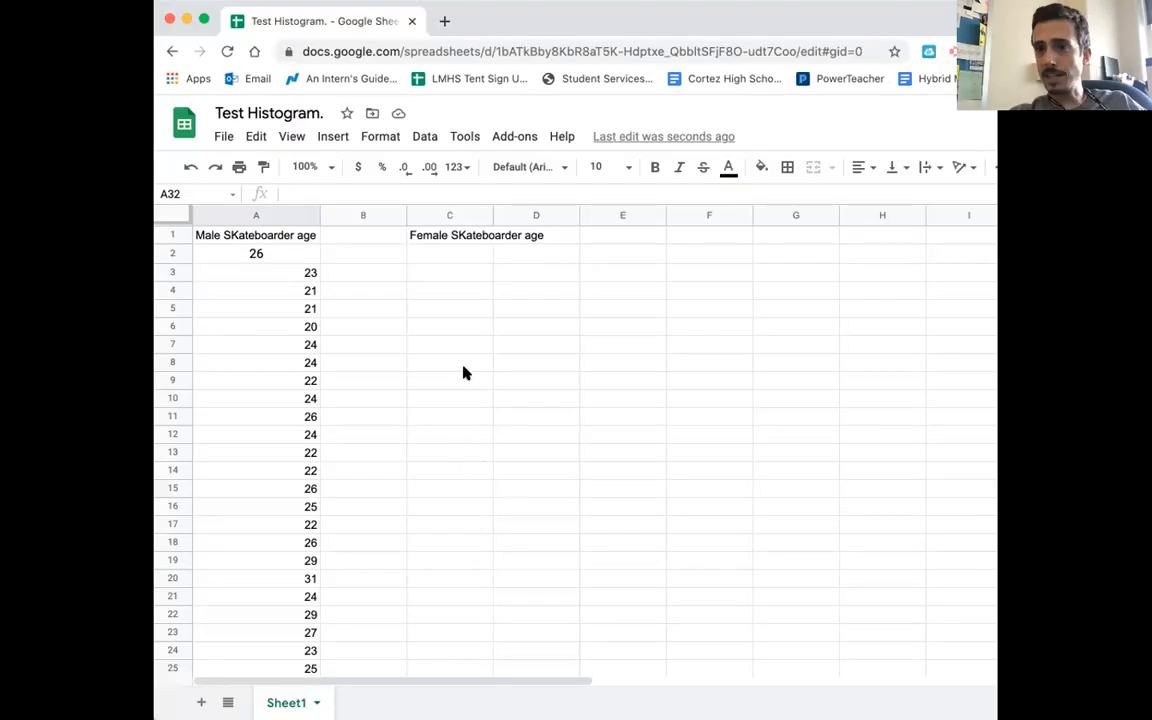
Enlarge the spreadsheet window and select all the male skateboarder ages in A2:A31
scroll(322, 282, "down", 2)
scroll(322, 282, "down", 1)
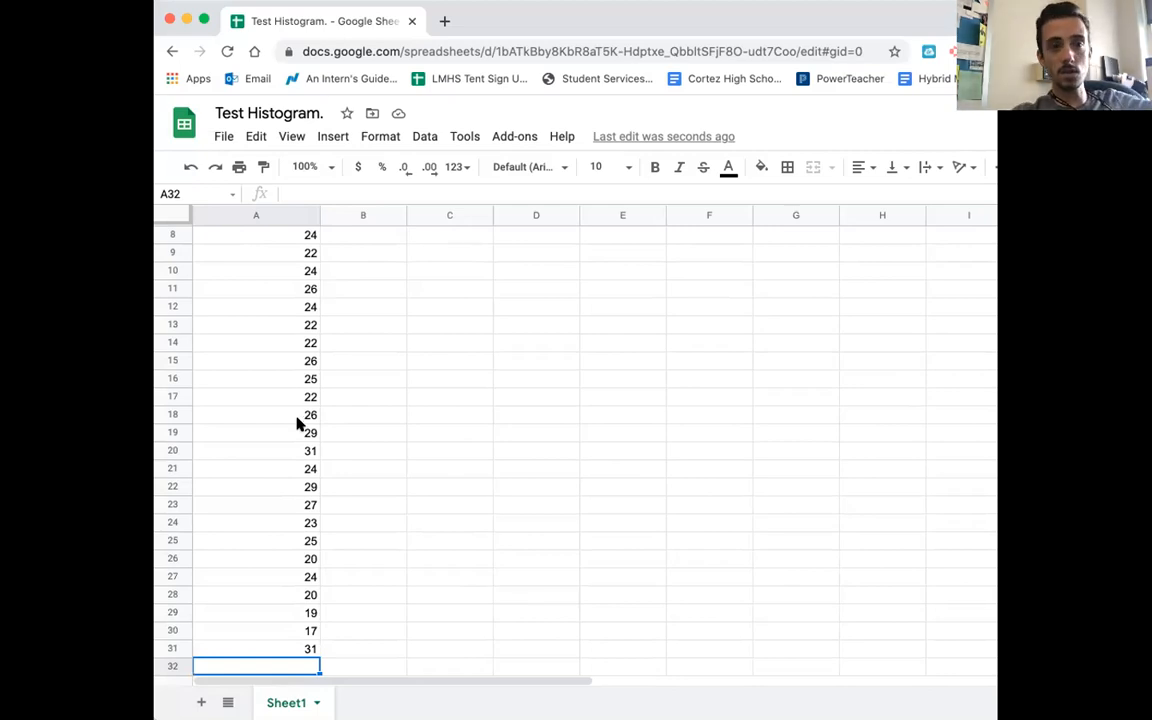
scroll(296, 424, "up", 3)
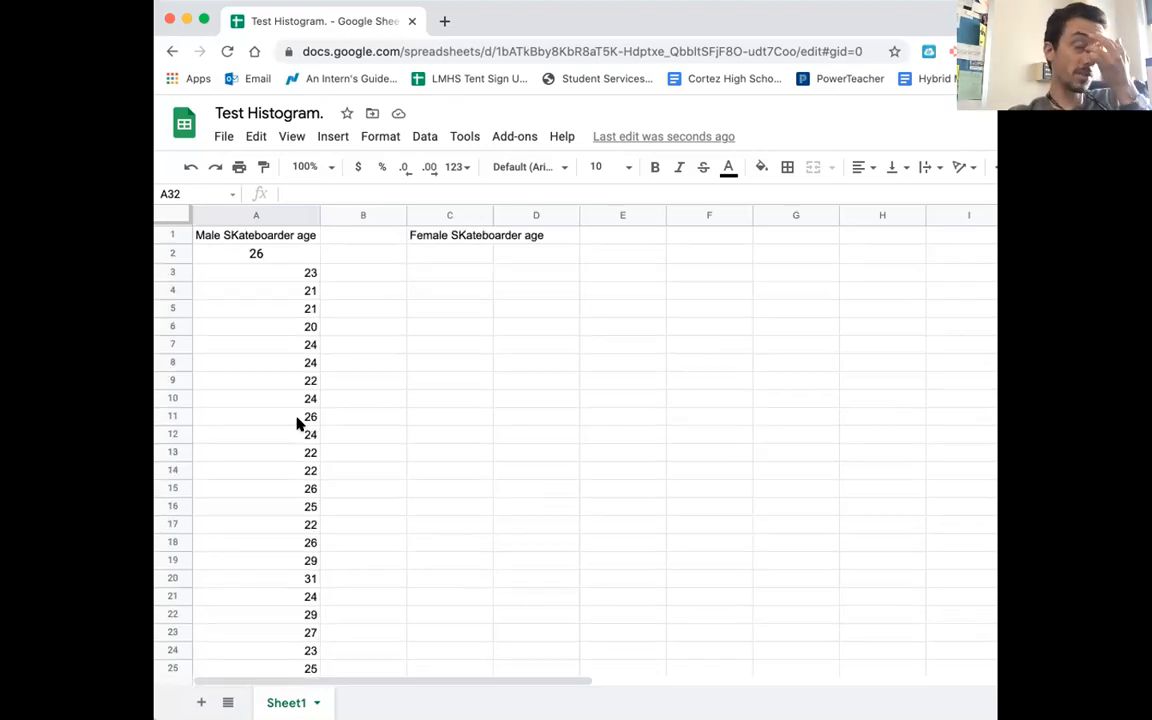
left_click(281, 257)
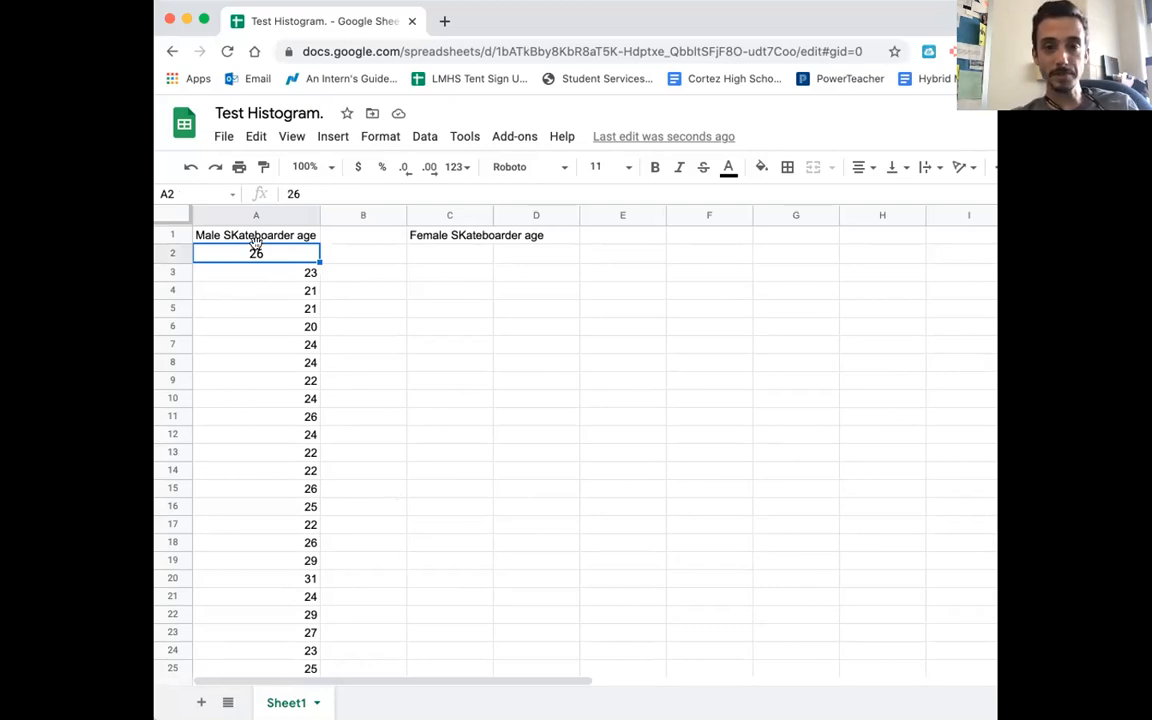
double_click(545, 19)
scroll(228, 400, "down", 5)
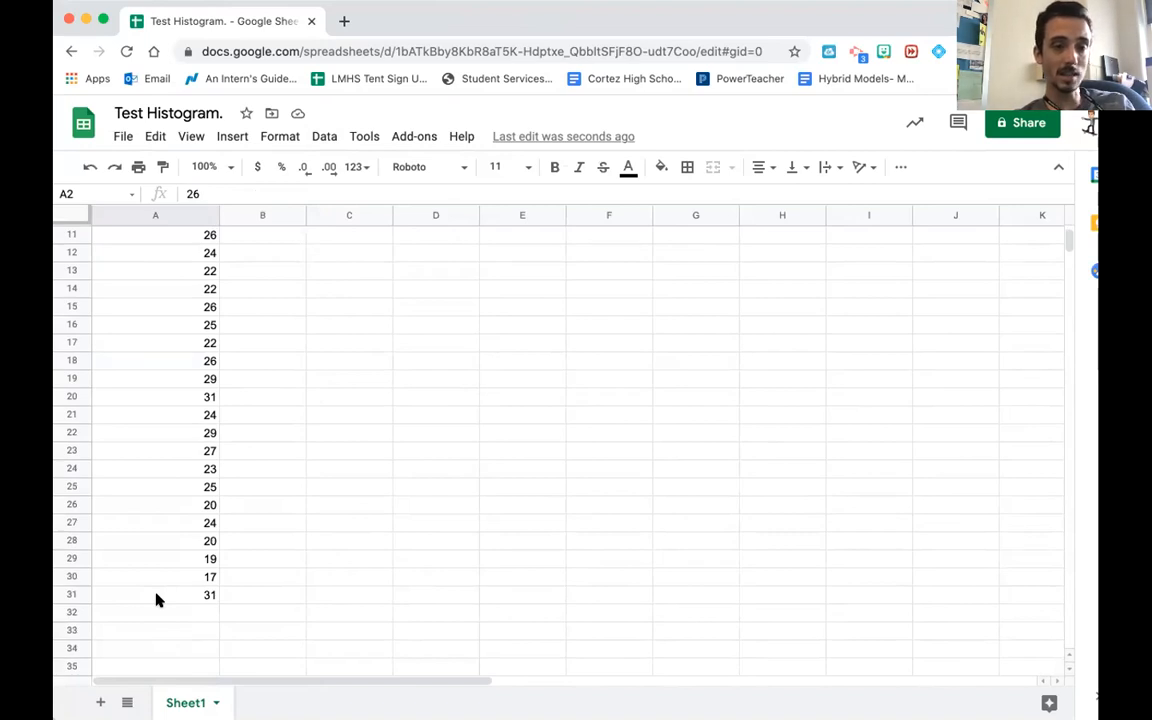
left_click(155, 595, "shift")
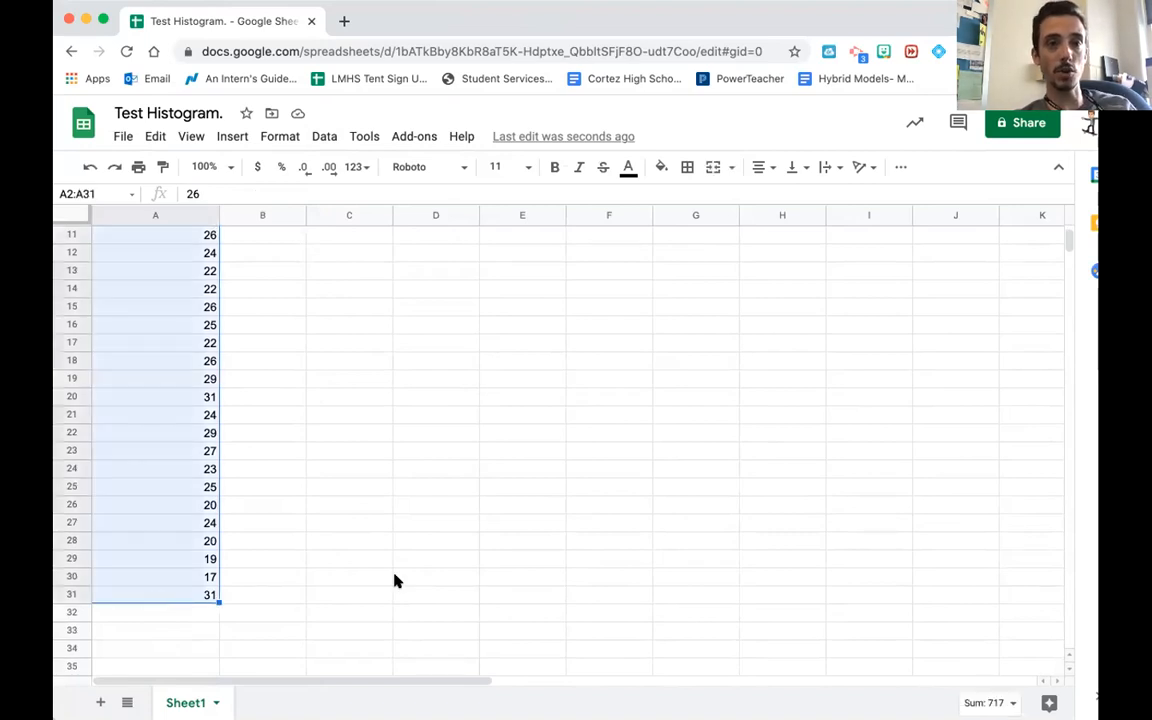
scroll(395, 581, "up", 5)
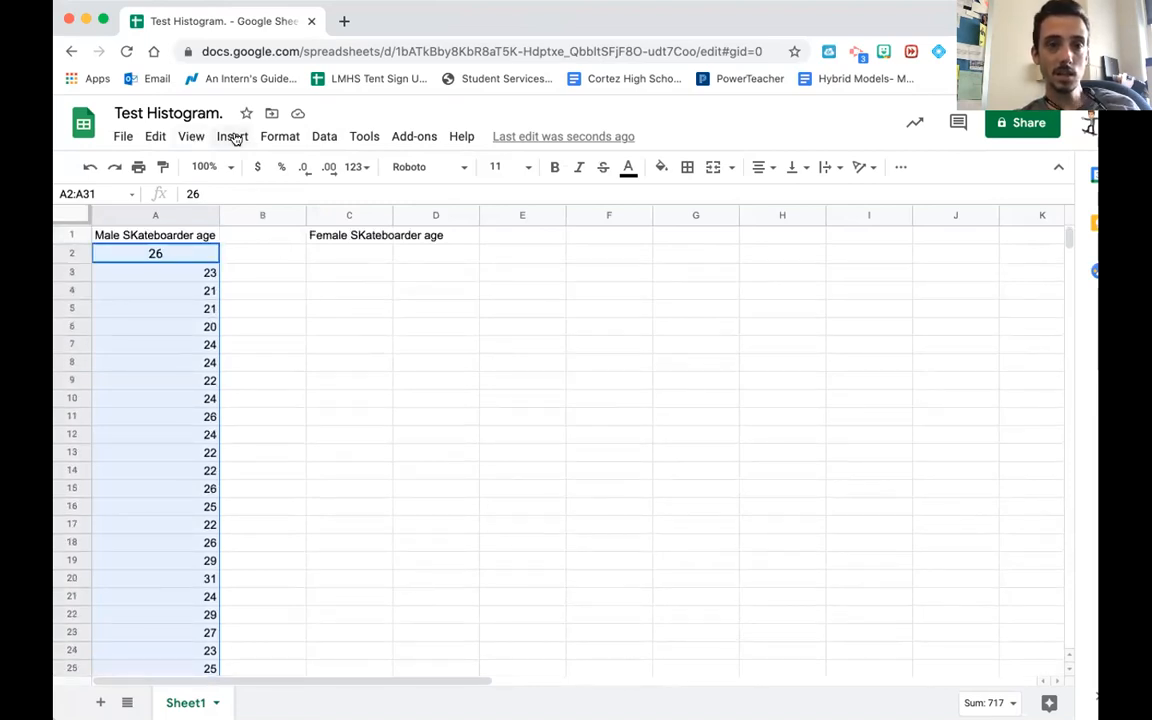
Insert a histogram chart of the selected ages in A2:A31
scroll(235, 139, "up", 5)
left_click(231, 187)
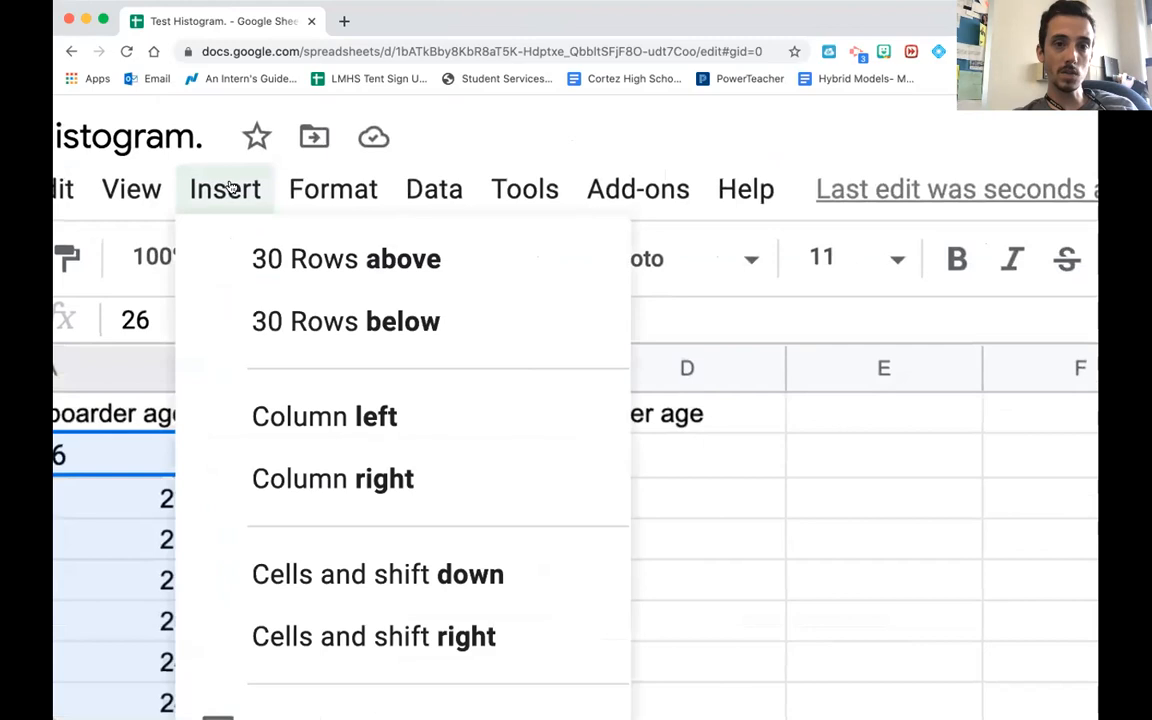
scroll(319, 370, "down", 5)
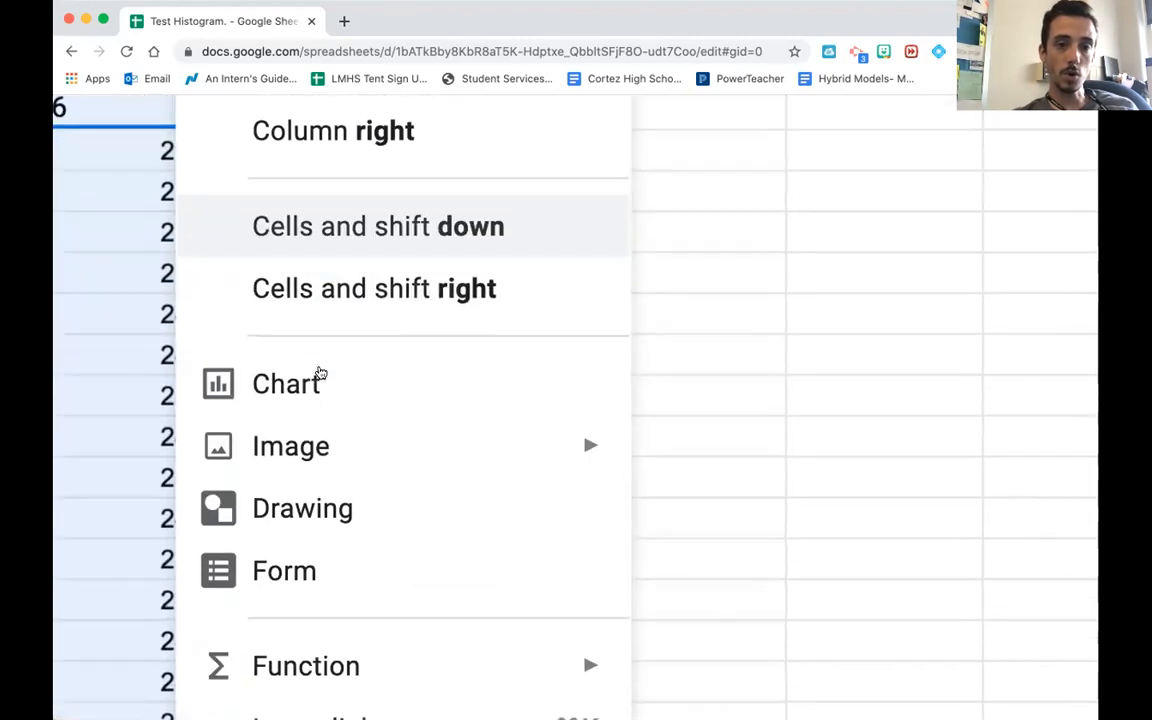
scroll(327, 447, "down", 5)
mouse_move(280, 400)
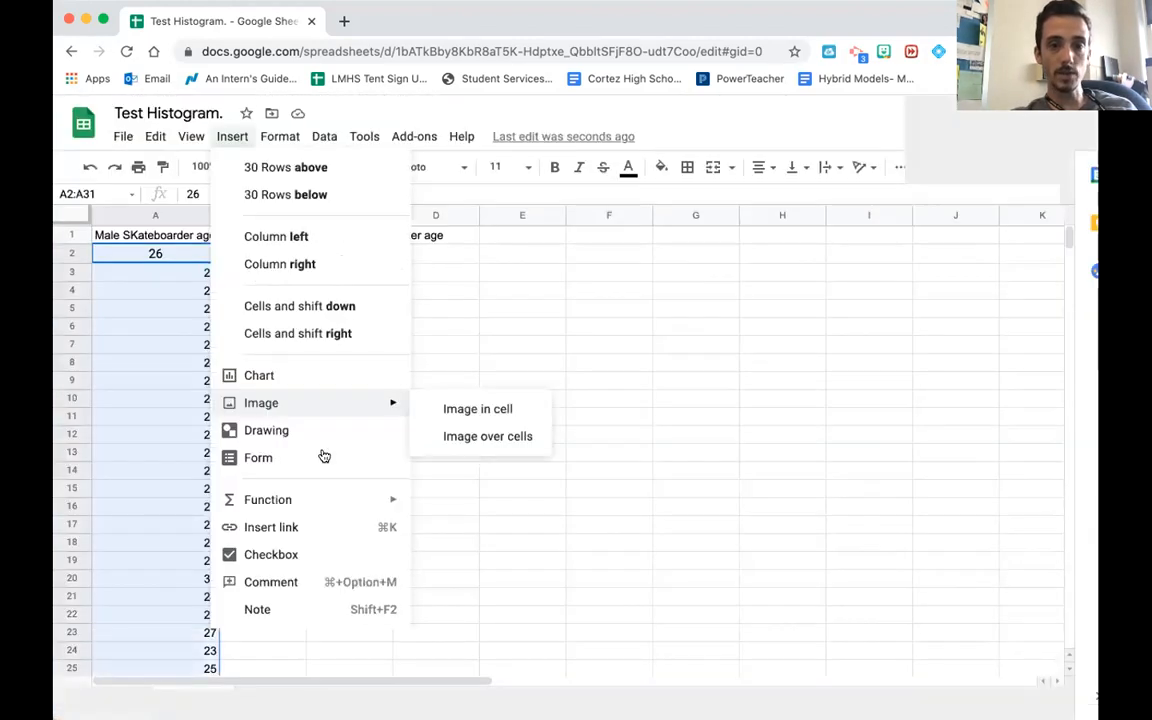
left_click(277, 370)
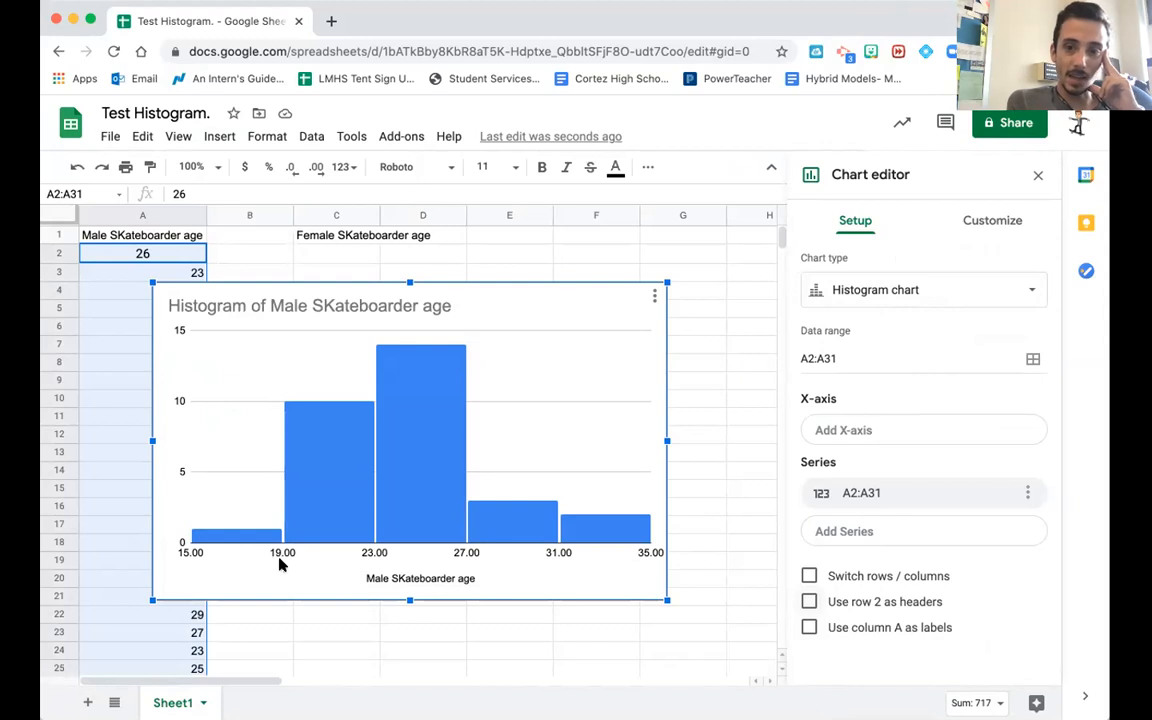
Change the chart title to "Histogram of Top Pro Male Skateboarder age" in a heavy font and set the histogram bucket size to 2
left_click(912, 496)
left_click(912, 496)
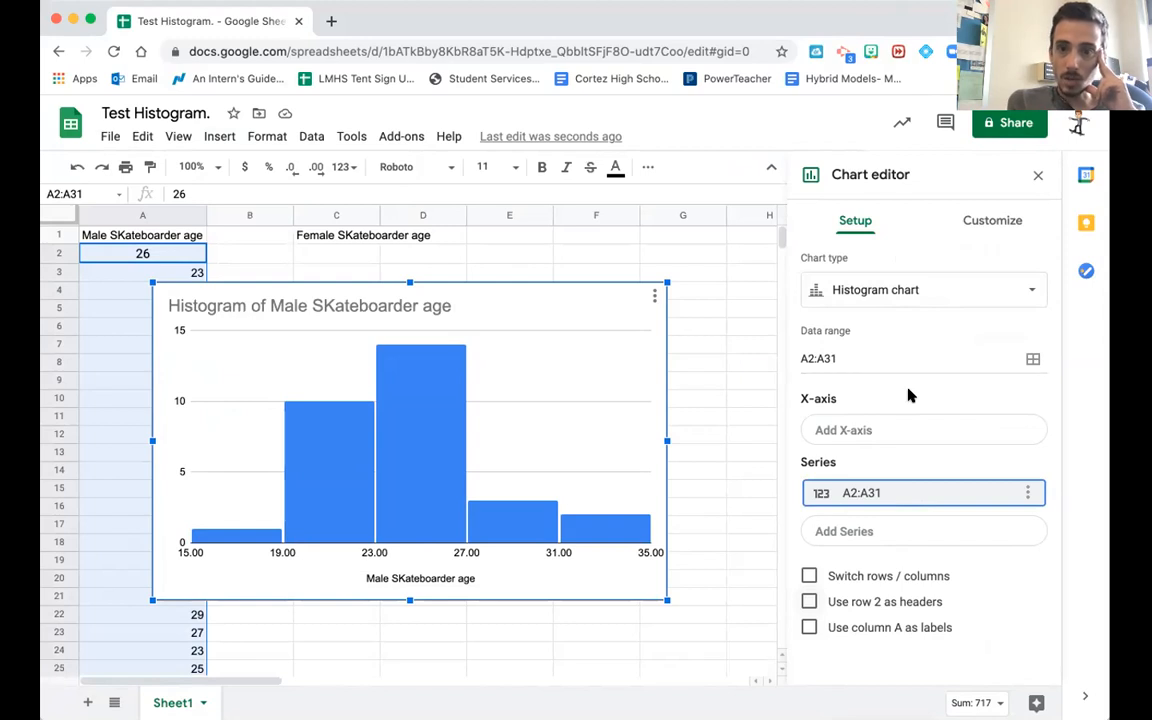
left_click(985, 220)
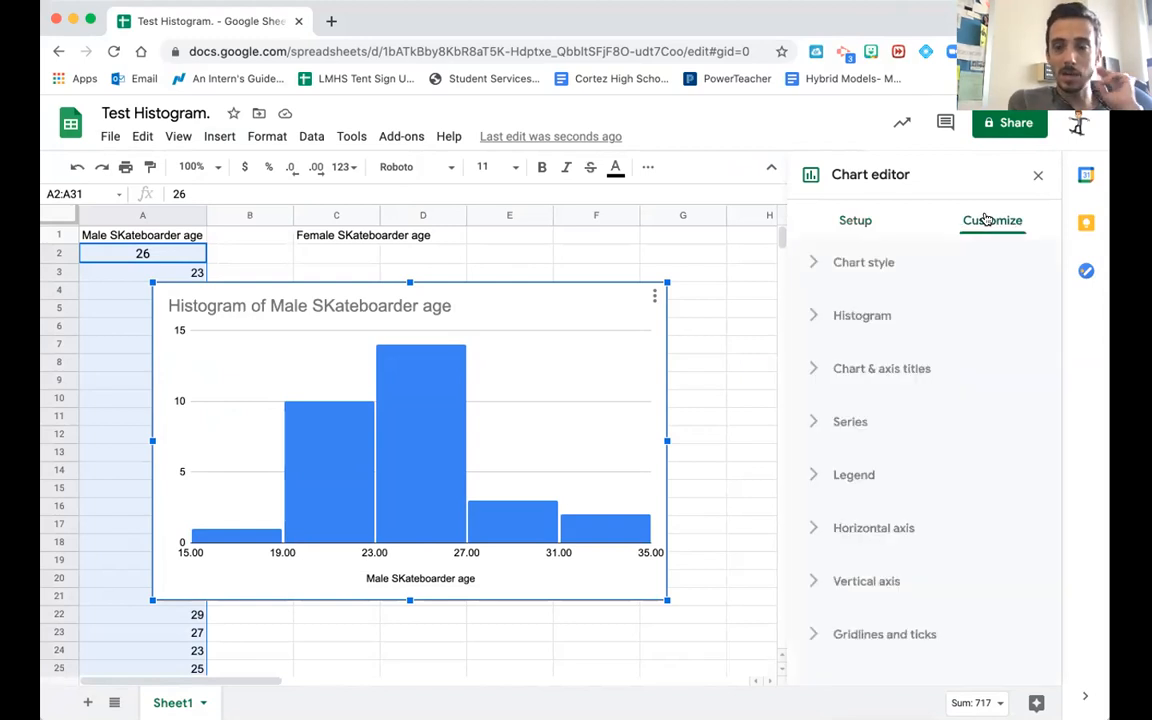
left_click(865, 312)
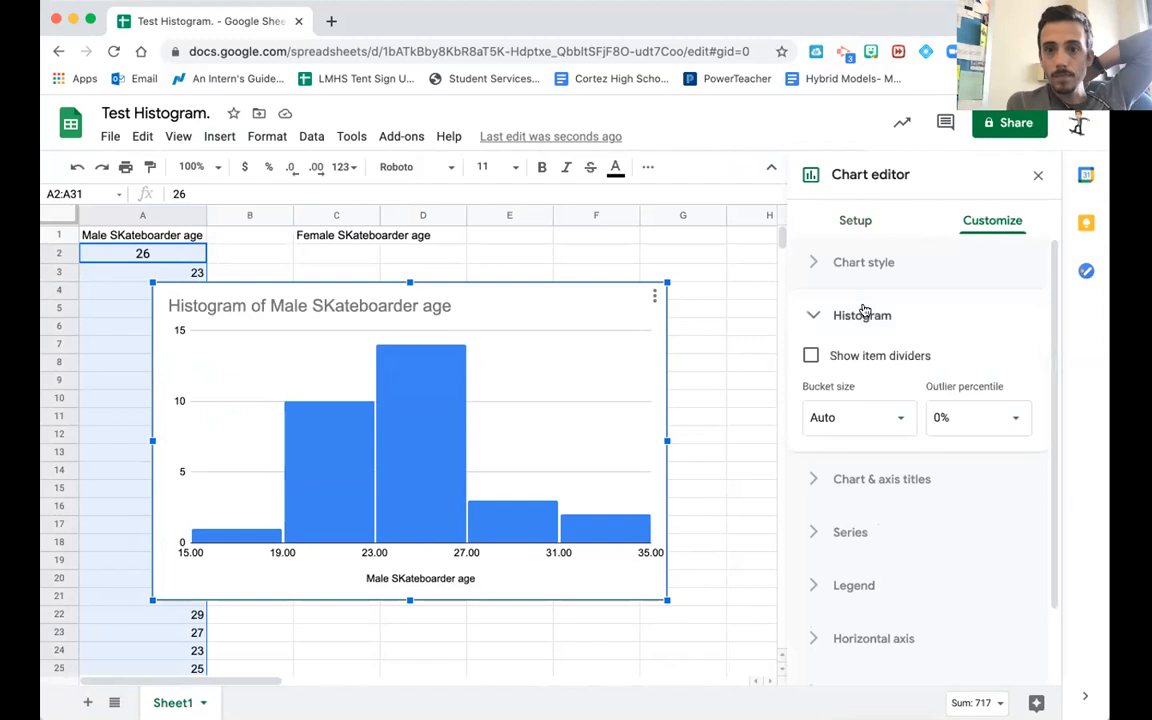
left_click(865, 313)
left_click(880, 263)
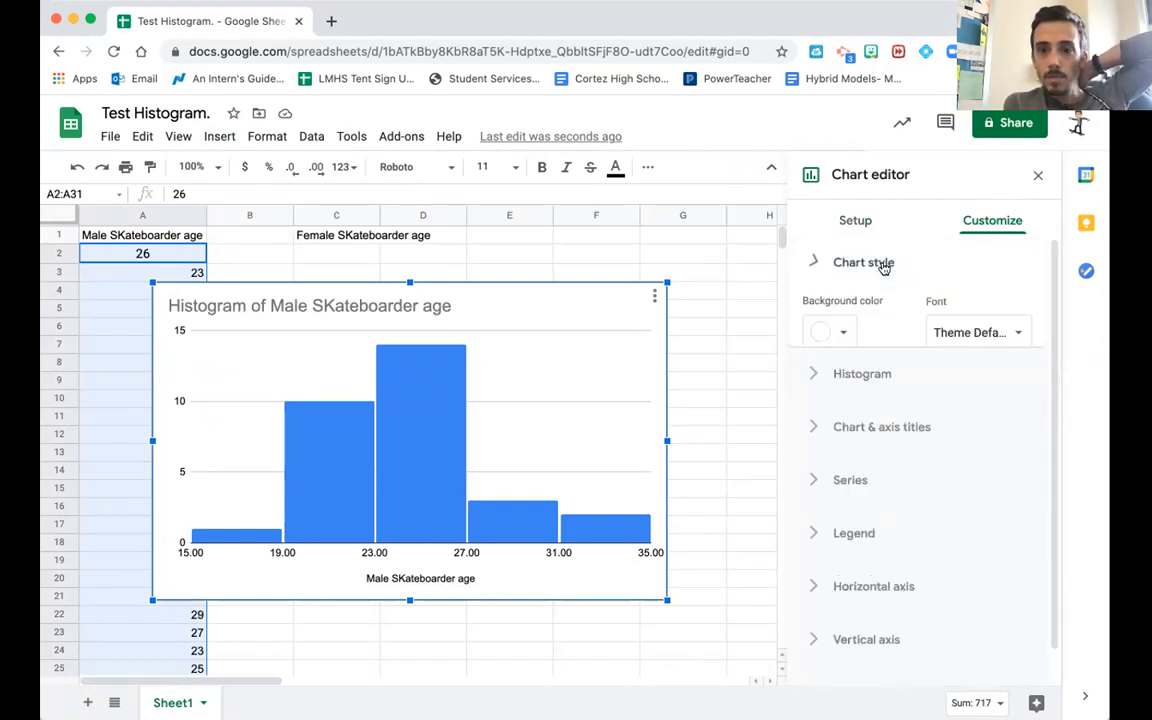
left_click(884, 266)
left_click(897, 424)
scroll(900, 430, "up", 3)
left_click(884, 404)
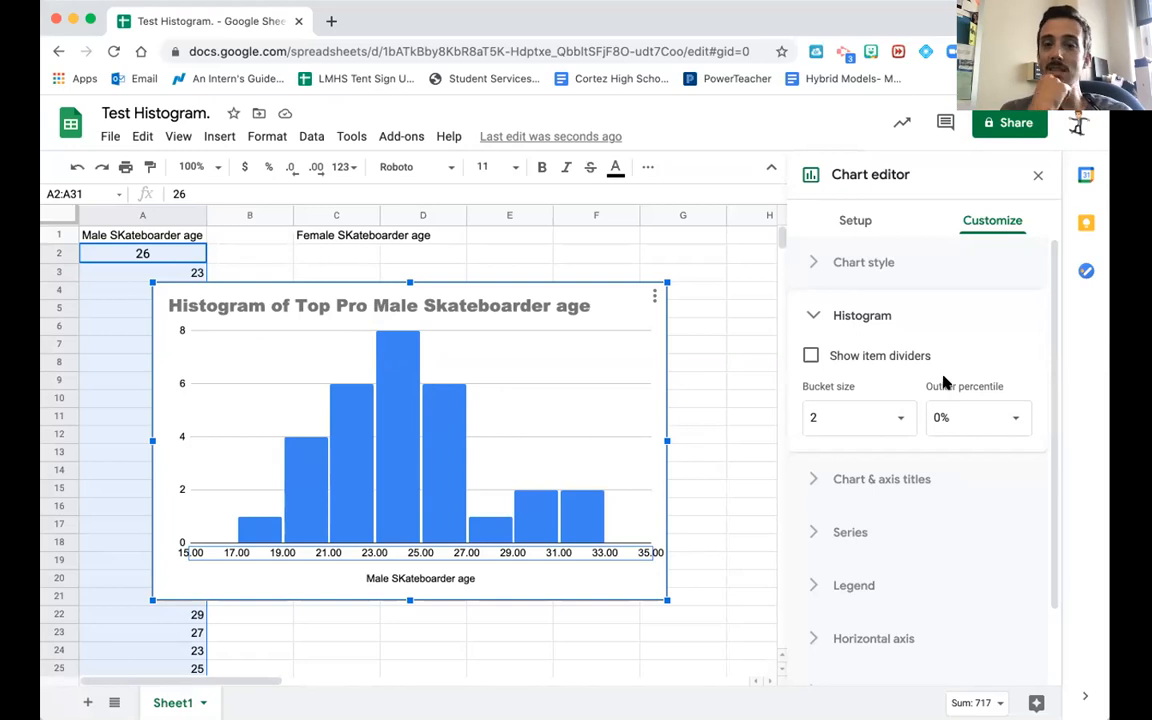
Move the histogram so that it no longer covers most of column A
left_click(870, 222)
left_click_drag(597, 350, 621, 378)
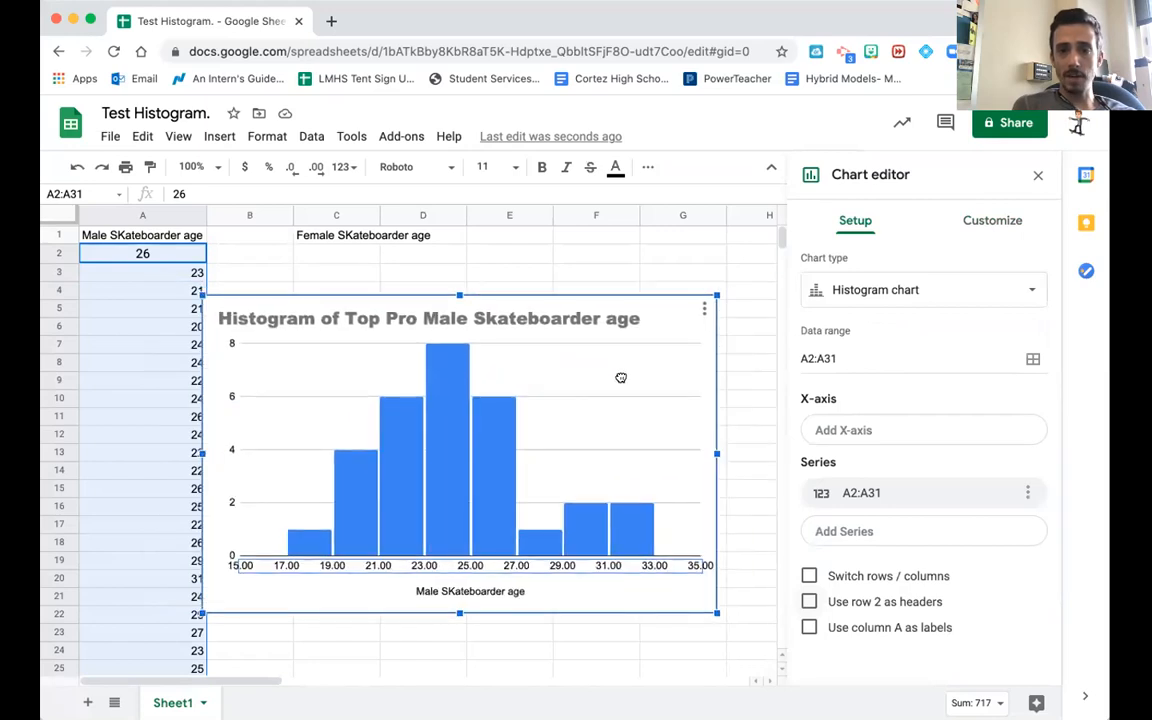
Try histogram bucket sizes of 50, 25 and 10
left_click(986, 226)
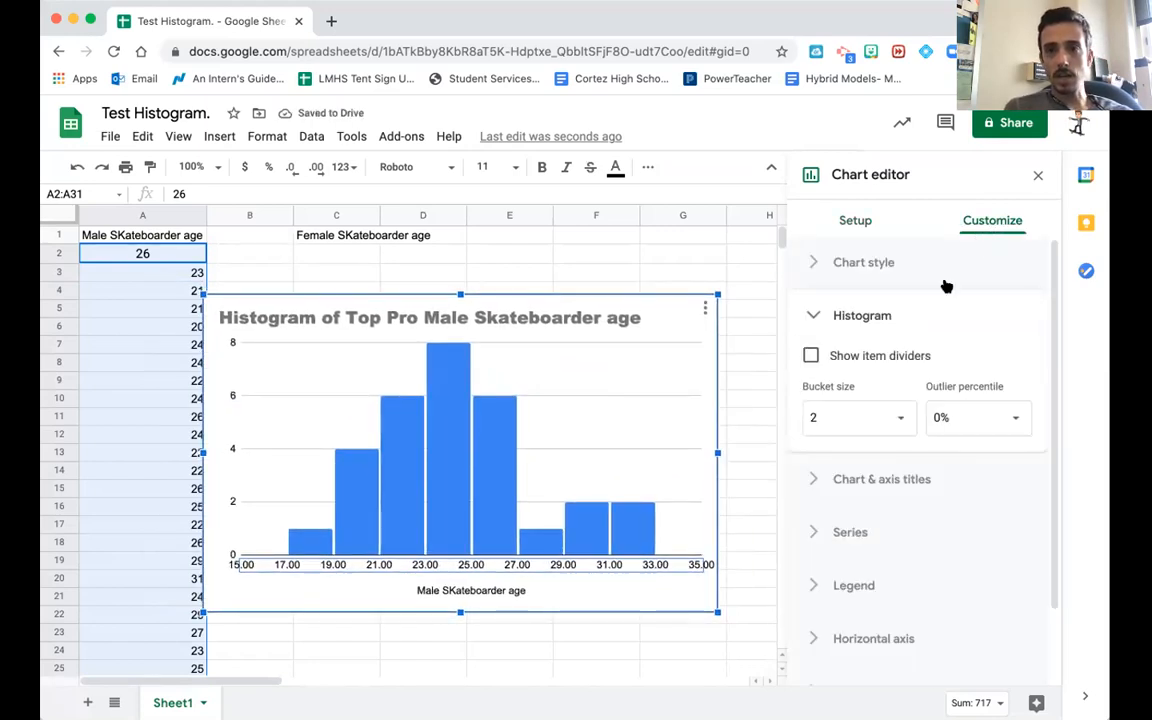
left_click(812, 315)
left_click(810, 315)
left_click(872, 418)
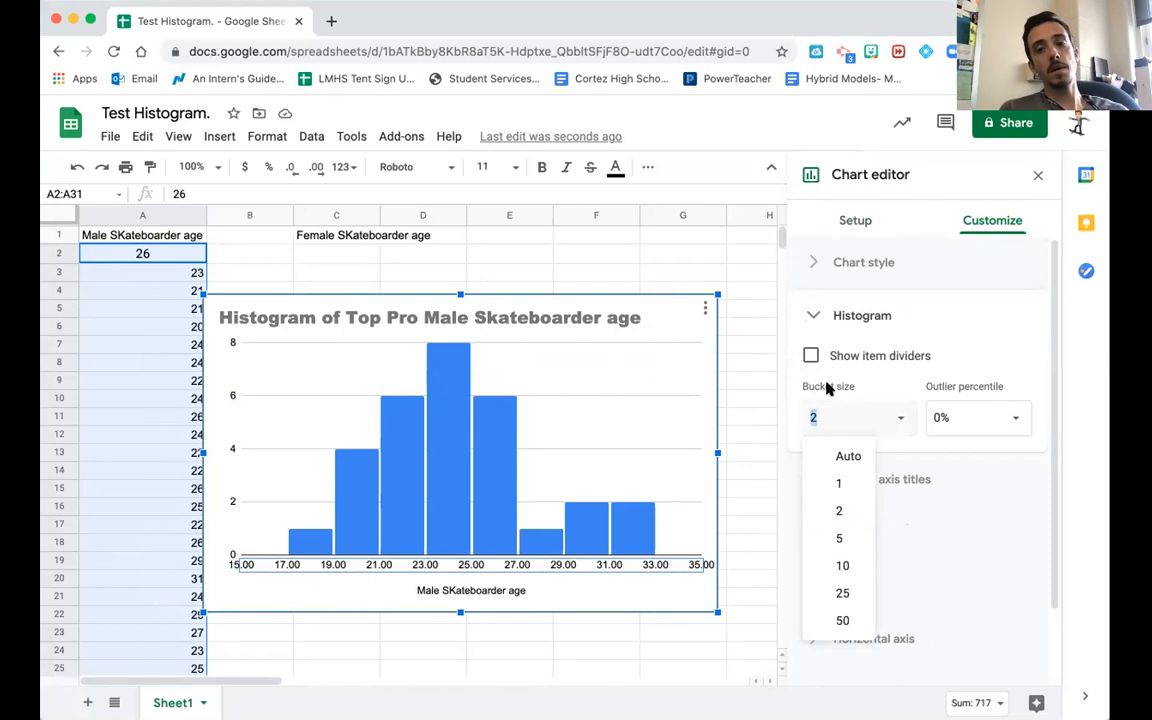
left_click(843, 617)
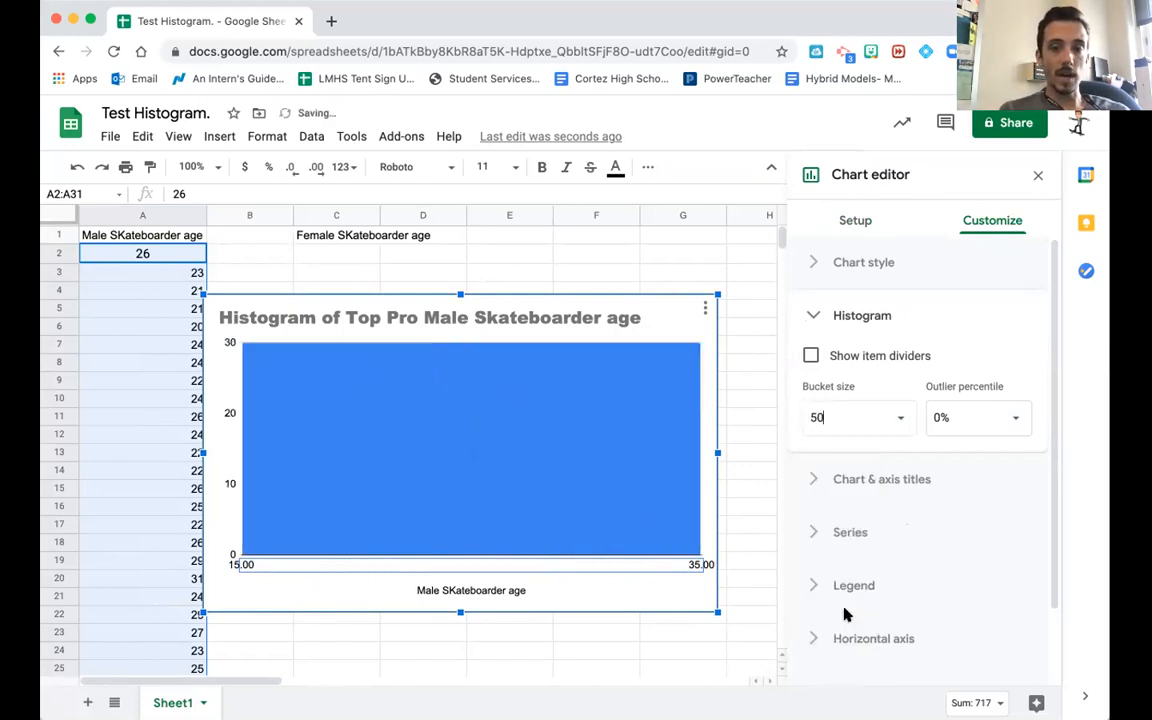
left_click(902, 420)
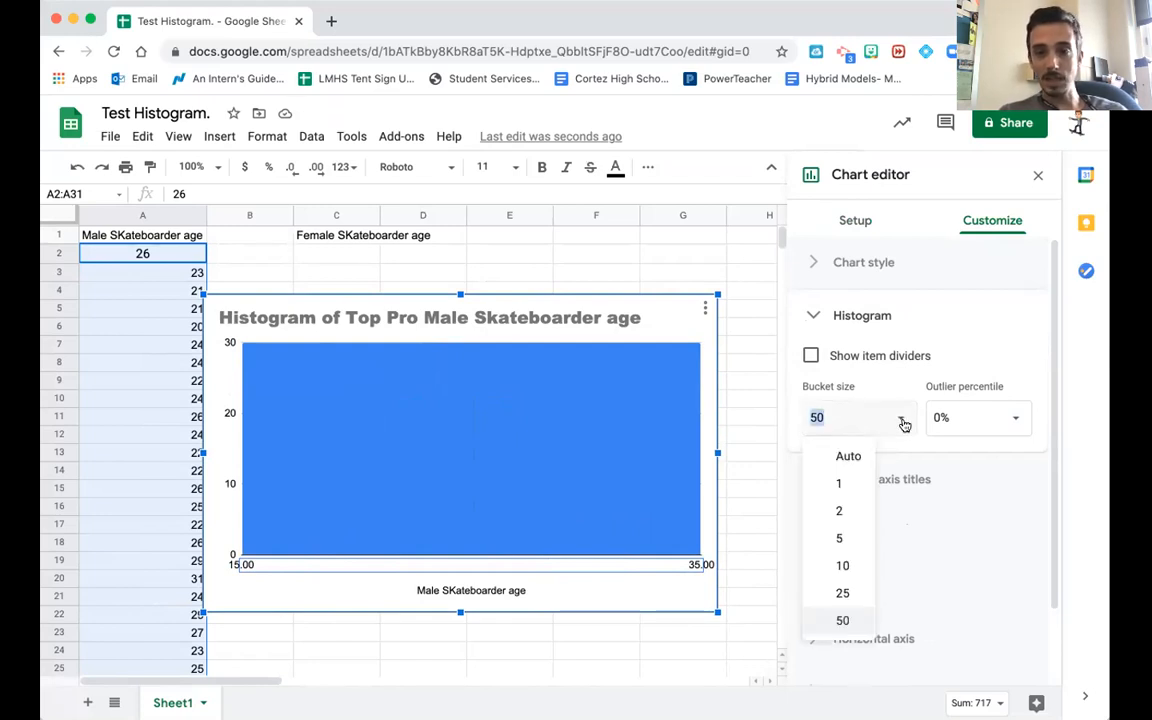
left_click(832, 592)
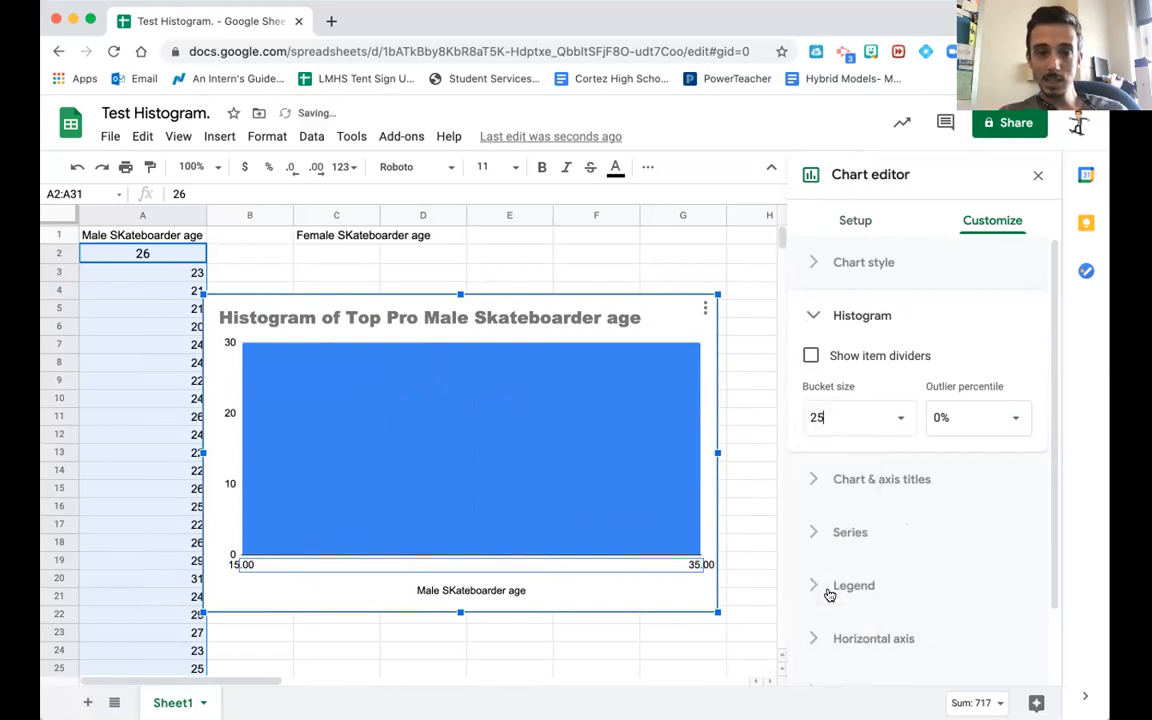
left_click(901, 418)
left_click(839, 565)
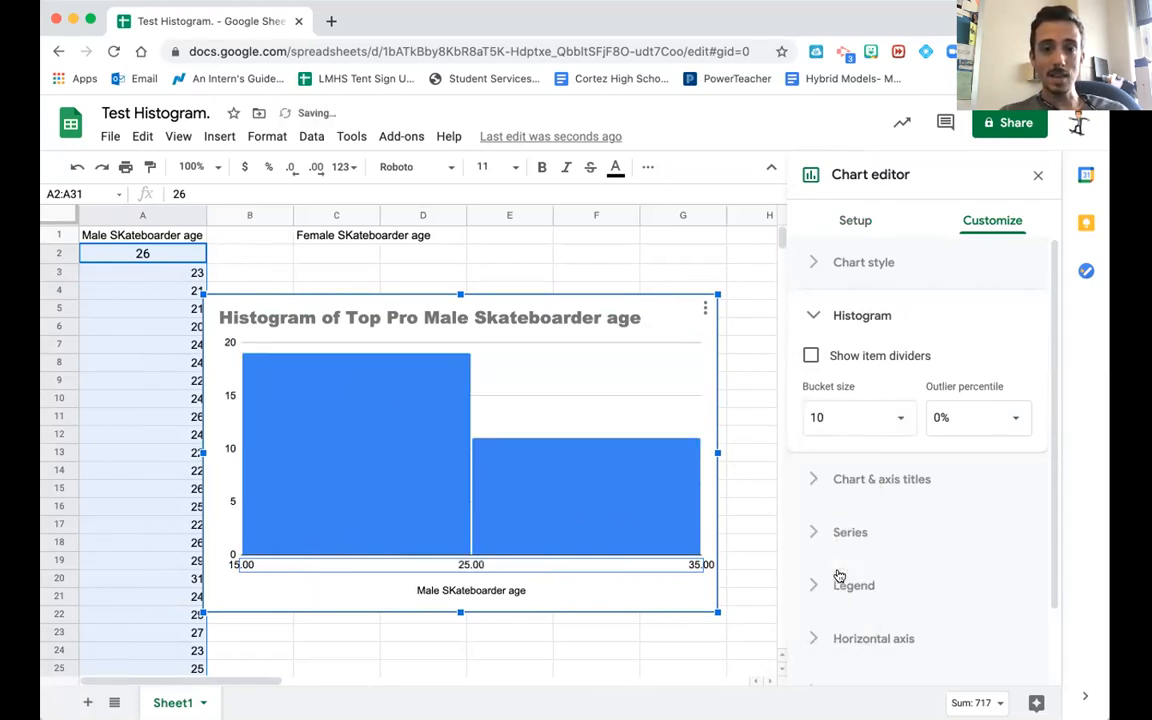
Compare the histogram with bucket sizes of 2 and 5
left_click(283, 355)
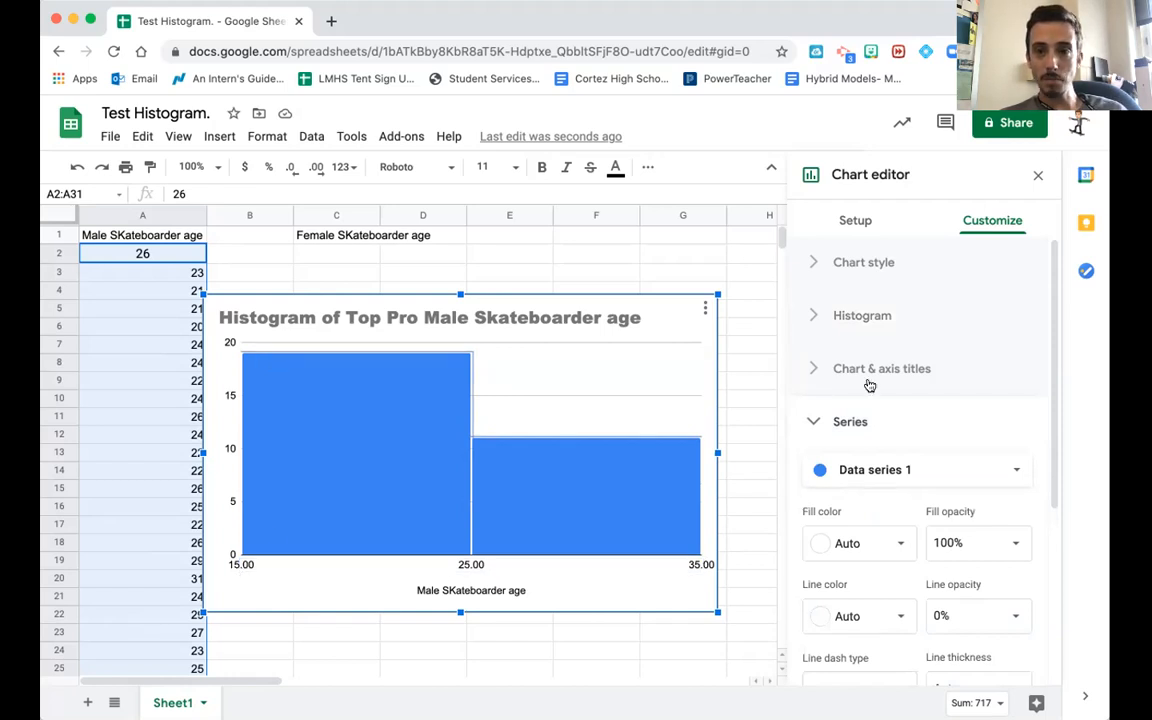
left_click(905, 320)
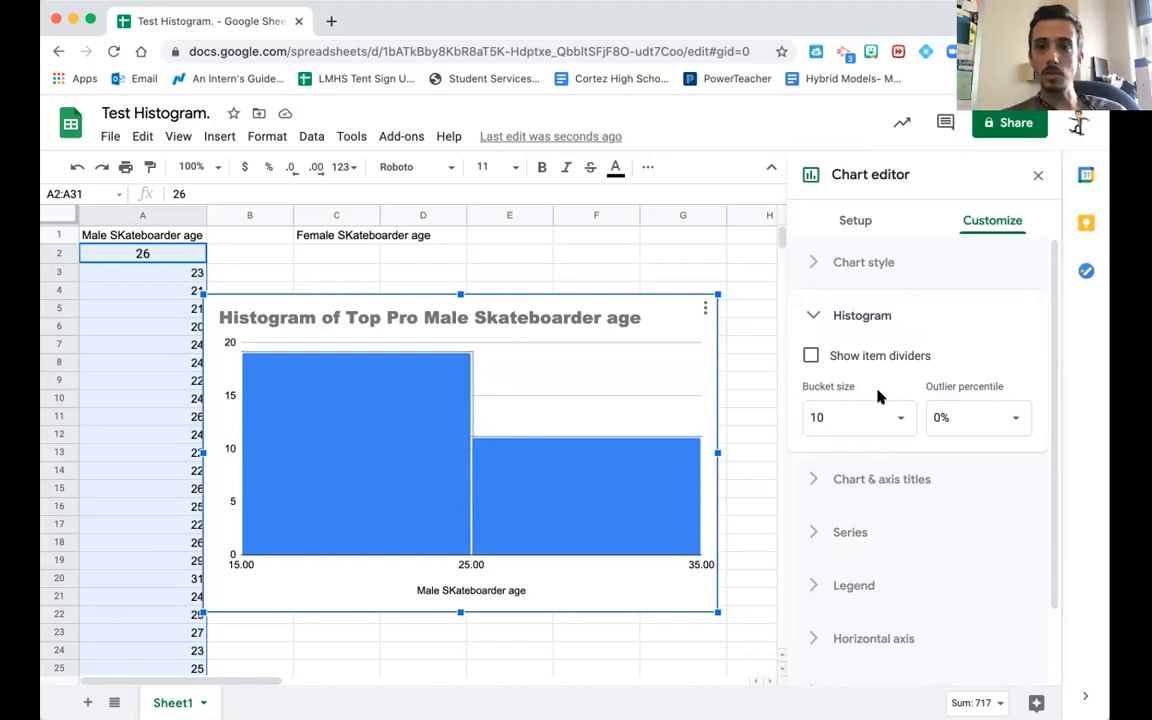
left_click(892, 416)
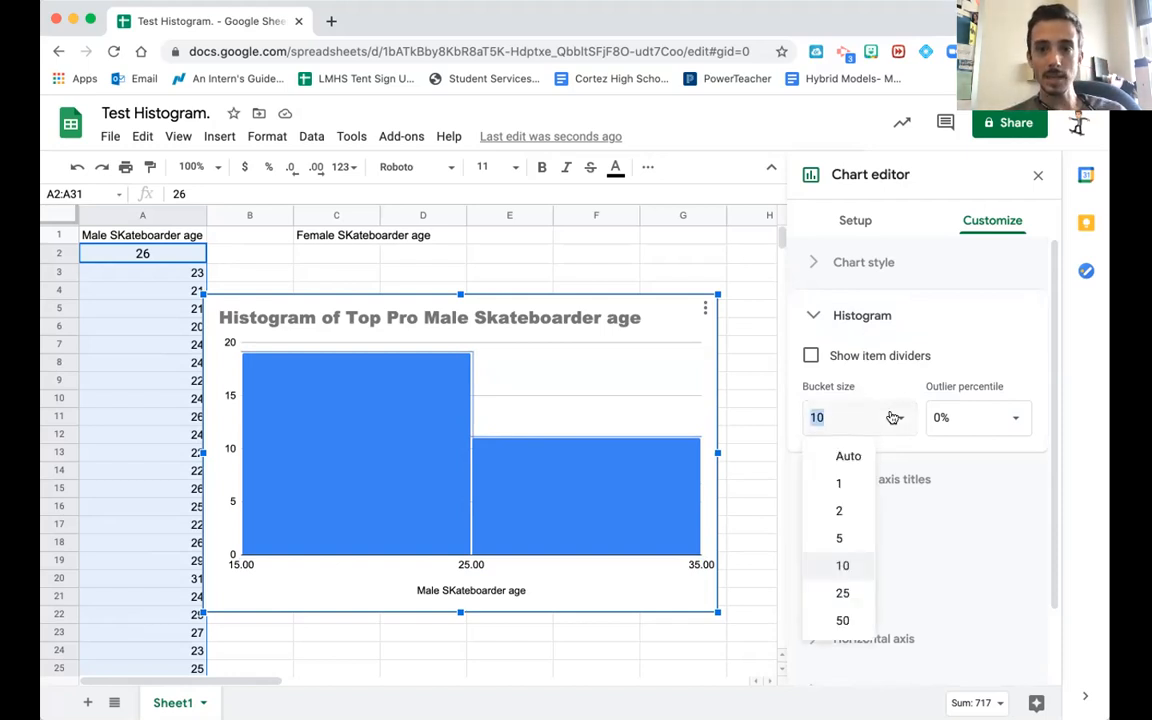
left_click(838, 512)
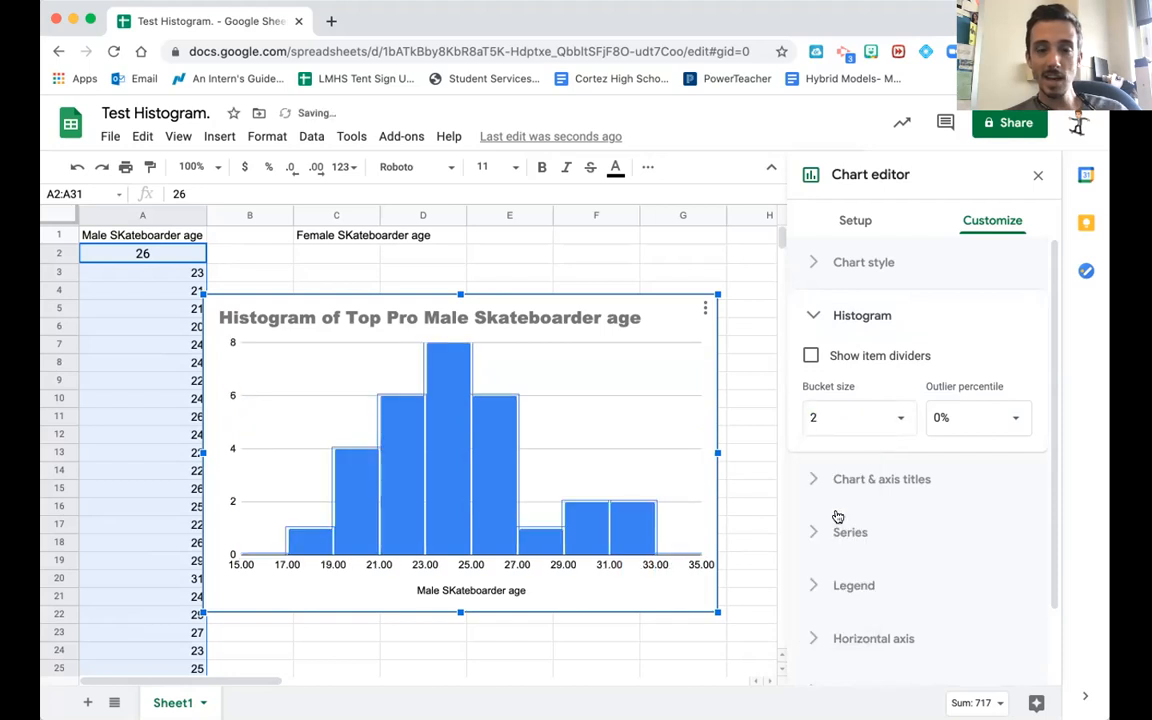
left_click(900, 417)
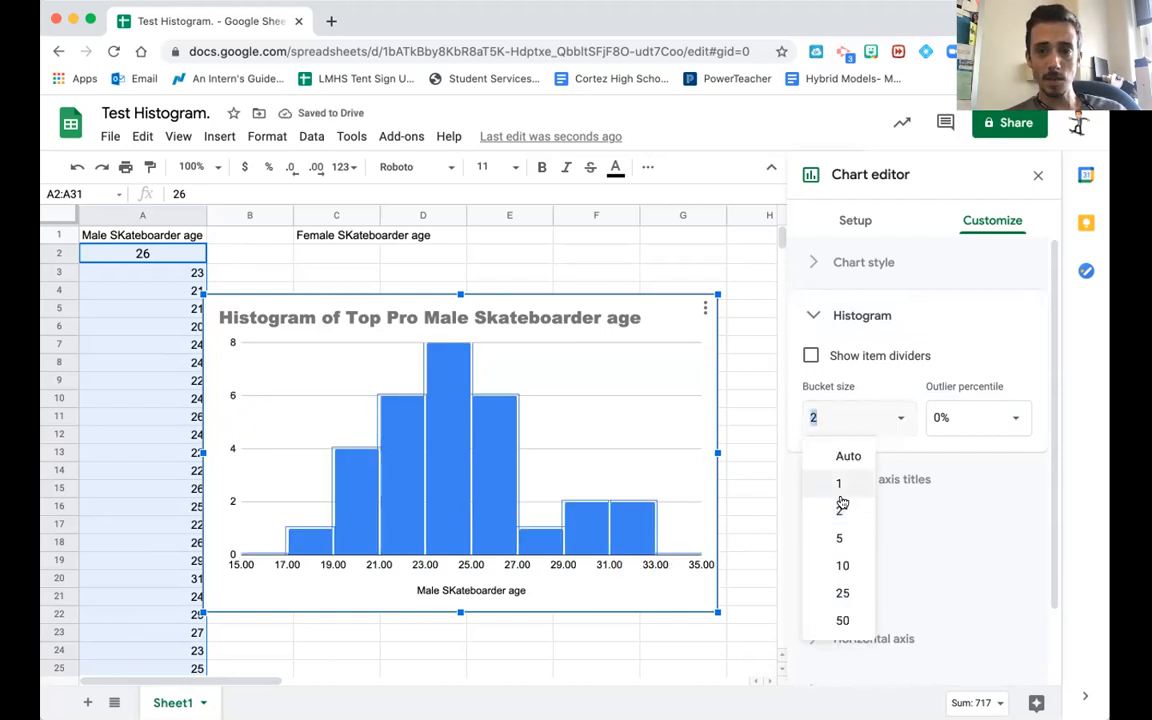
left_click(838, 538)
Set the histogram bucket size to 2 and move the chart fully clear of the ages in column A
left_click(900, 432)
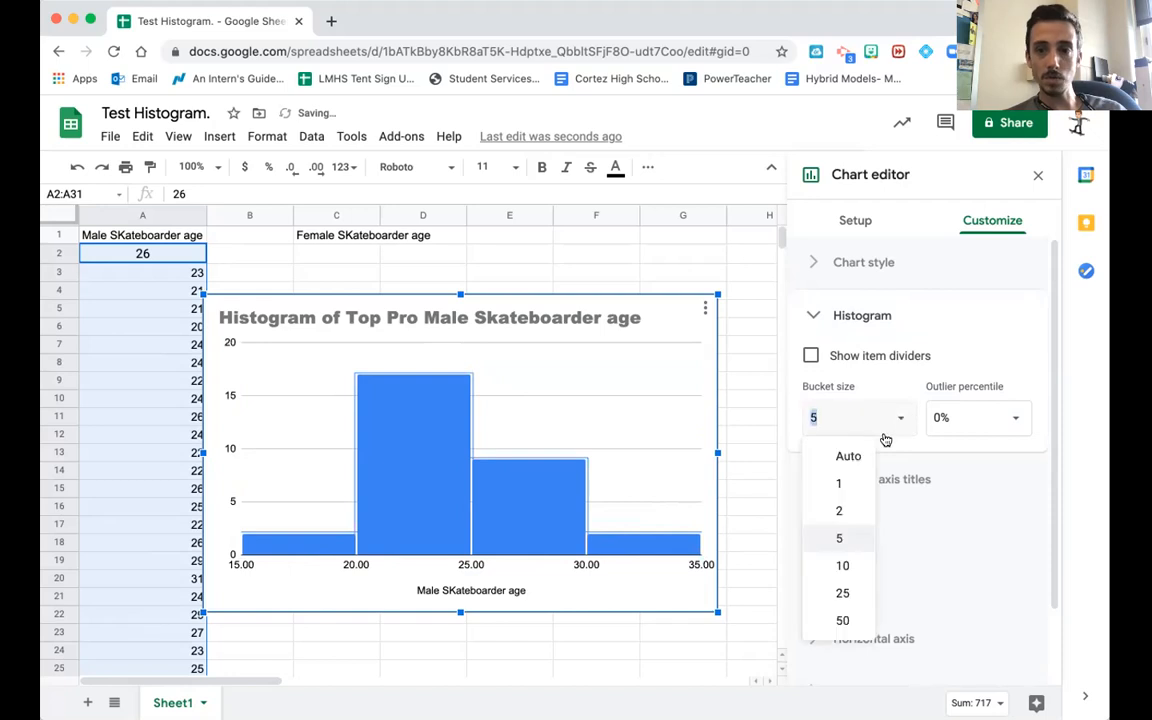
left_click(836, 508)
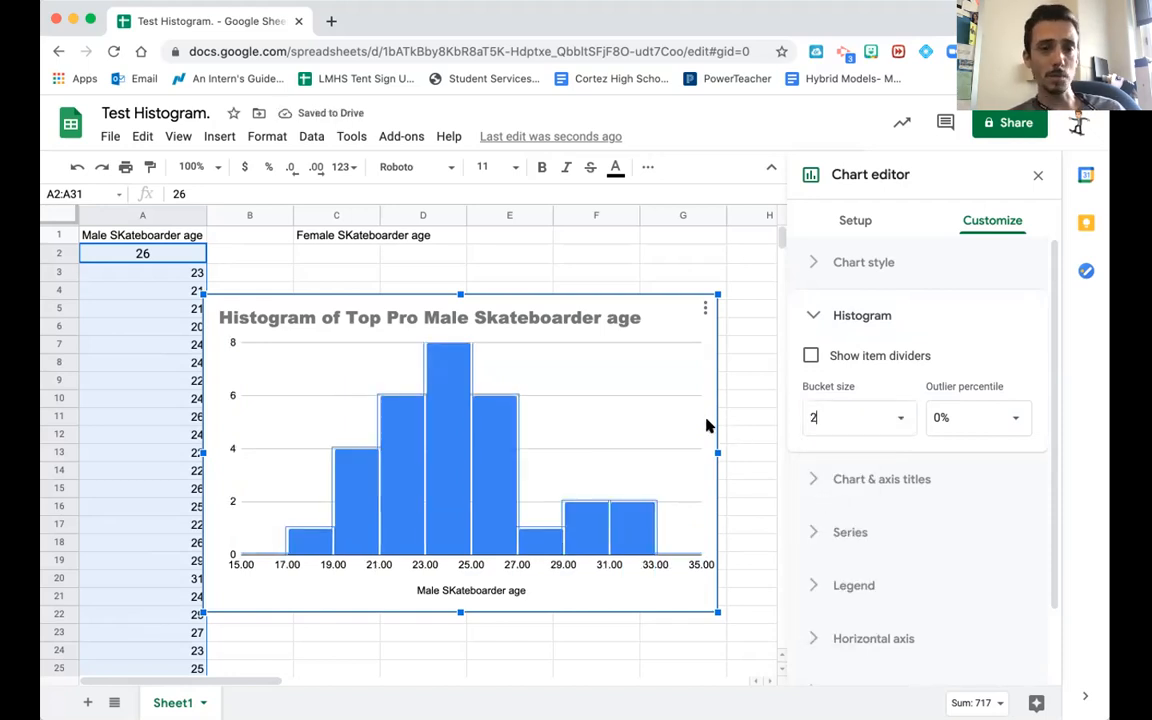
left_click_drag(609, 383, 630, 391)
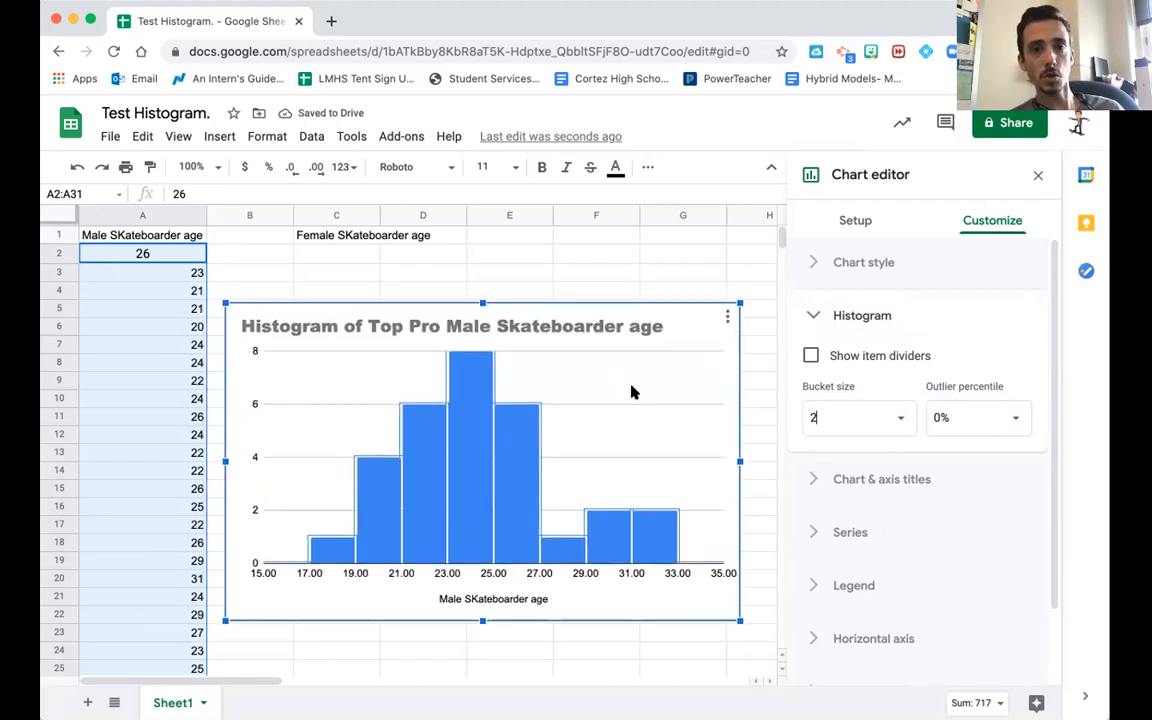